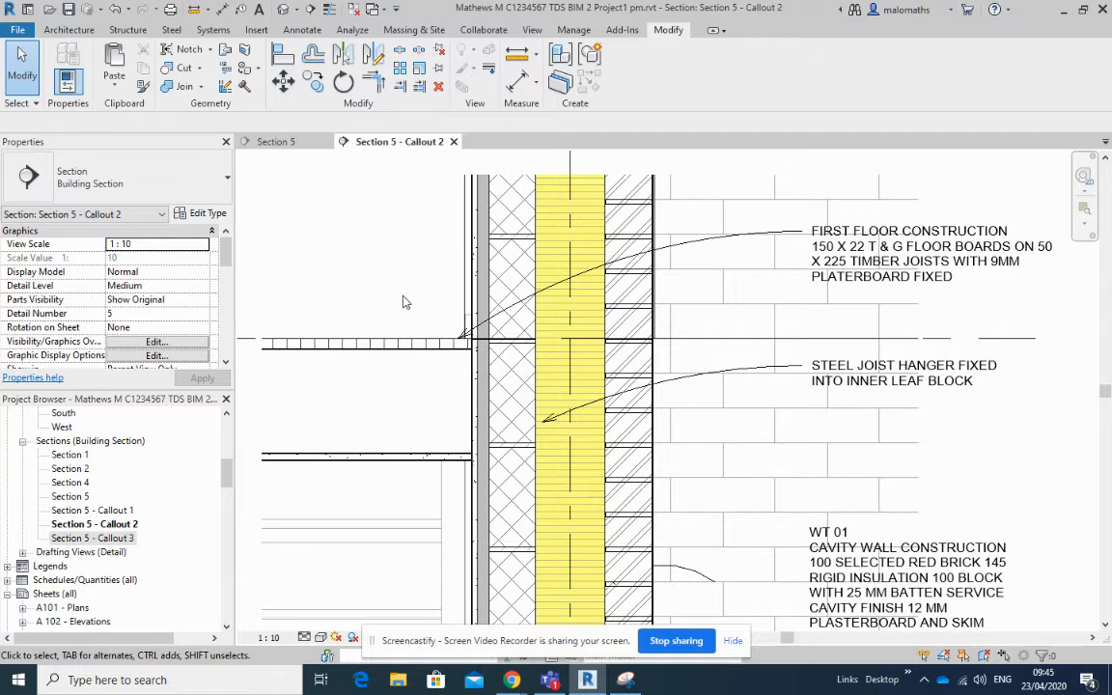
Sketch a rectangular masking region about 37.5 mm wide over the wall's inner finish, from the floorboard top to the ceiling underside.
{"action": "left_click", "coordinate": [305, 31]}
{"action": "left_click", "coordinate": [352, 68]}
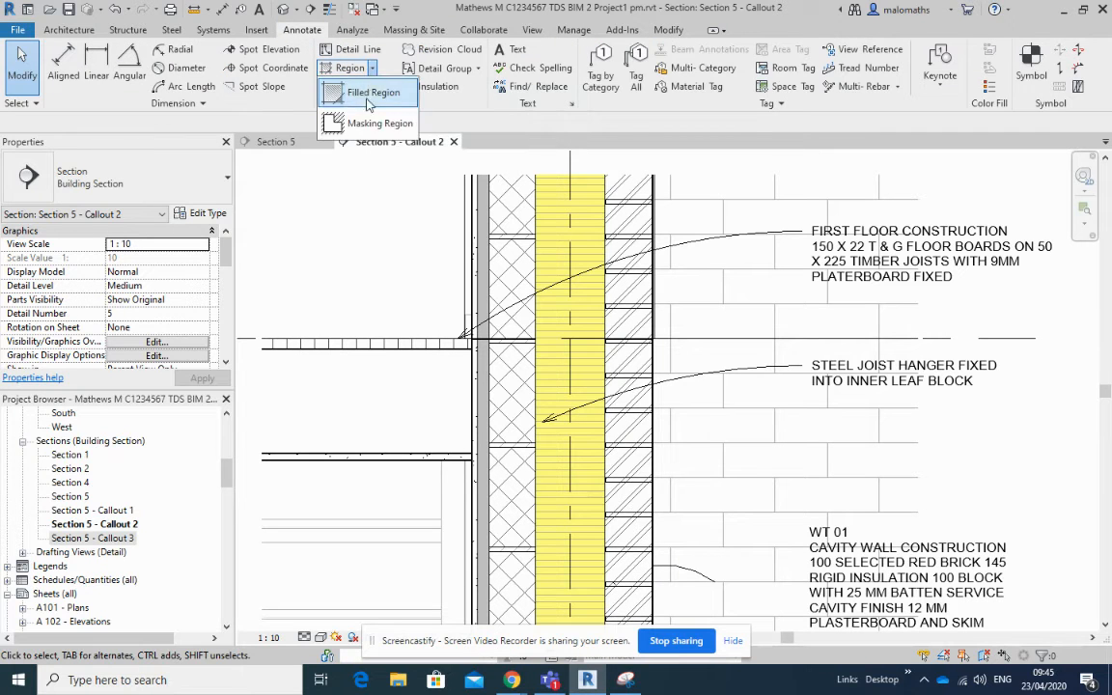
{"action": "left_click", "coordinate": [364, 124]}
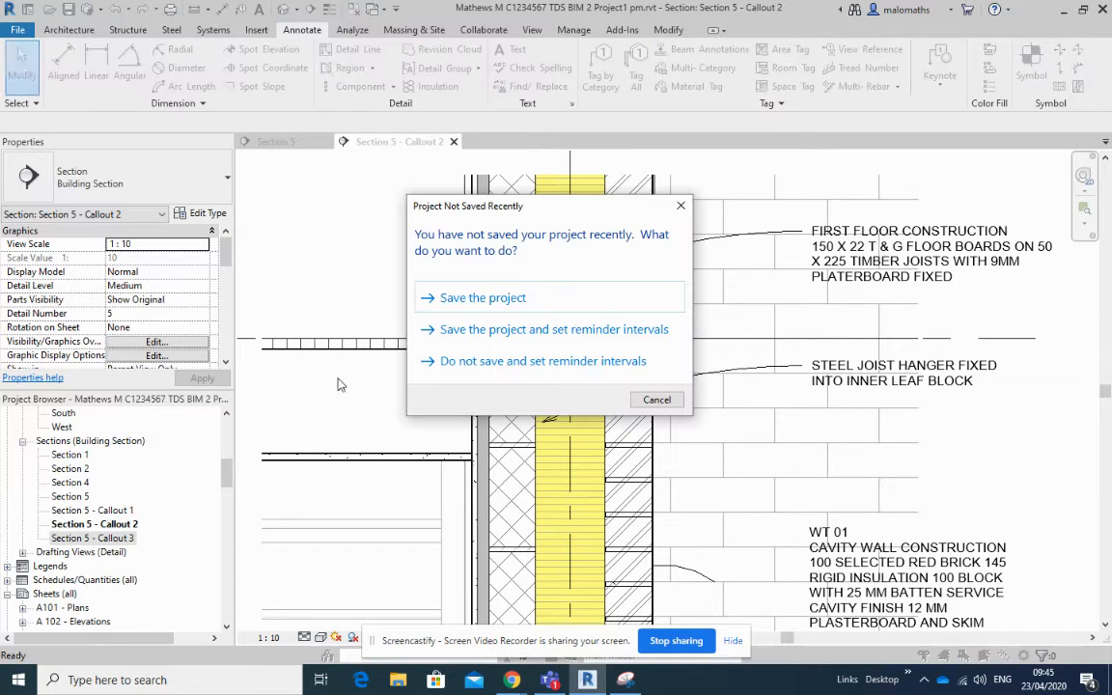
{"action": "left_click", "coordinate": [655, 400]}
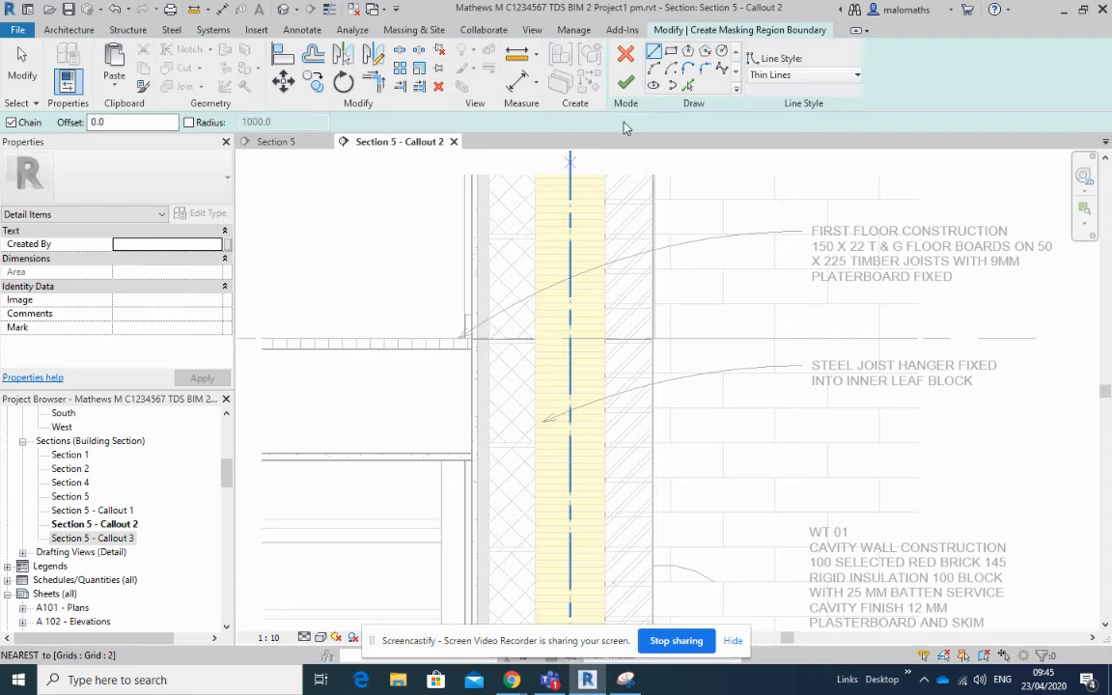
{"action": "left_click", "coordinate": [671, 53]}
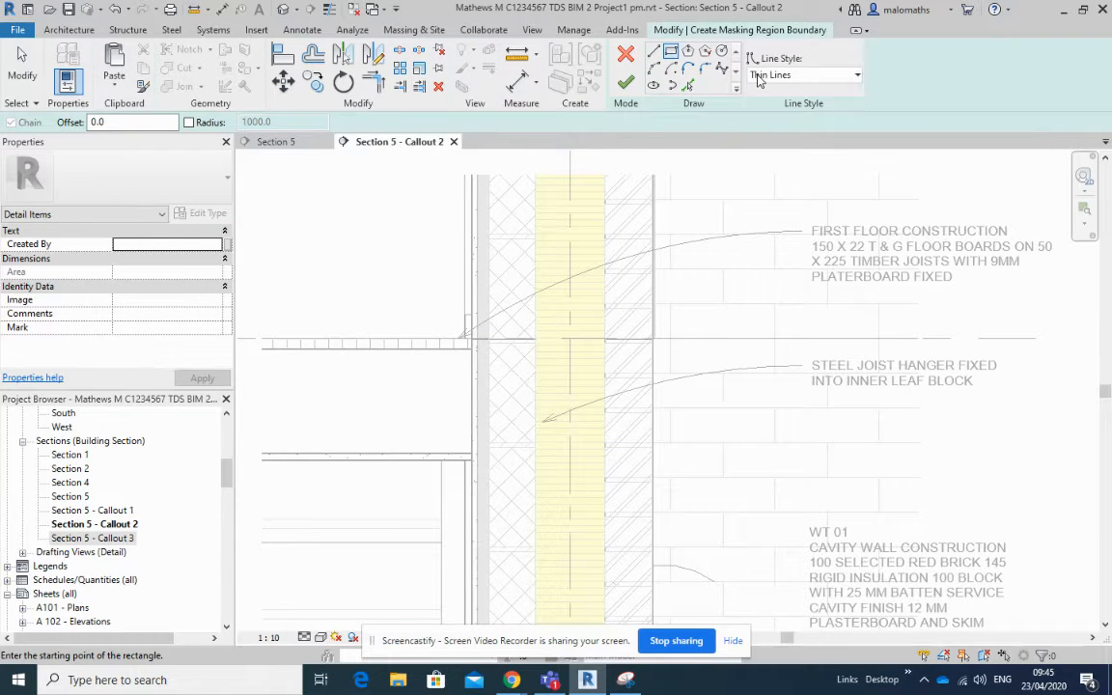
{"action": "left_click", "coordinate": [488, 339]}
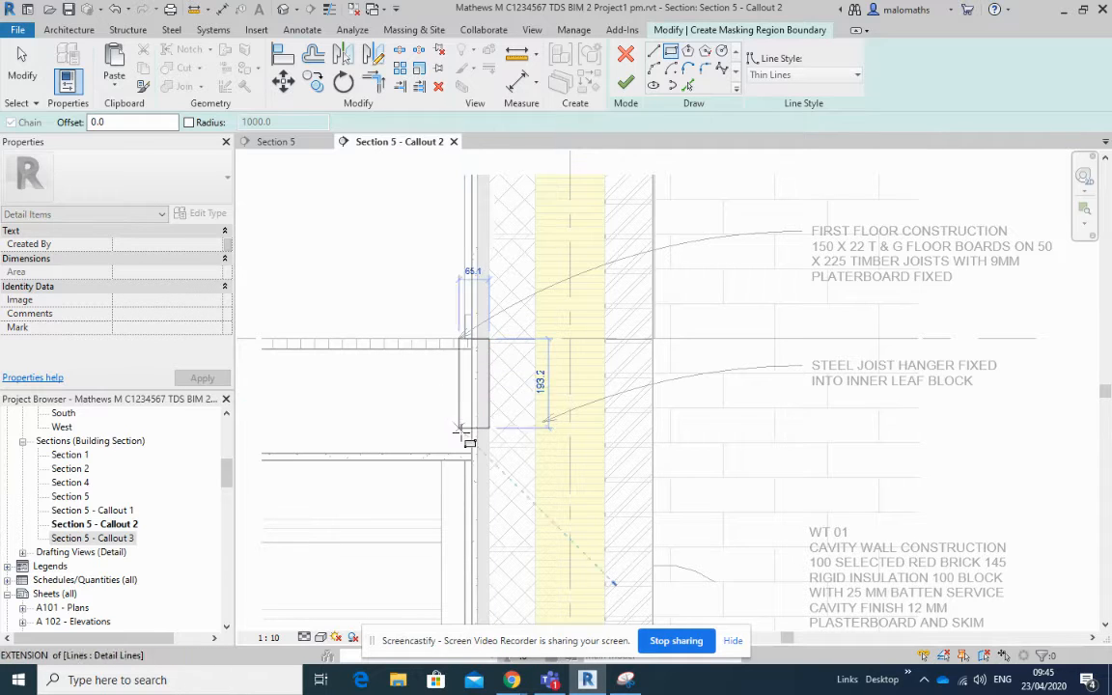
{"action": "left_click", "coordinate": [472, 459]}
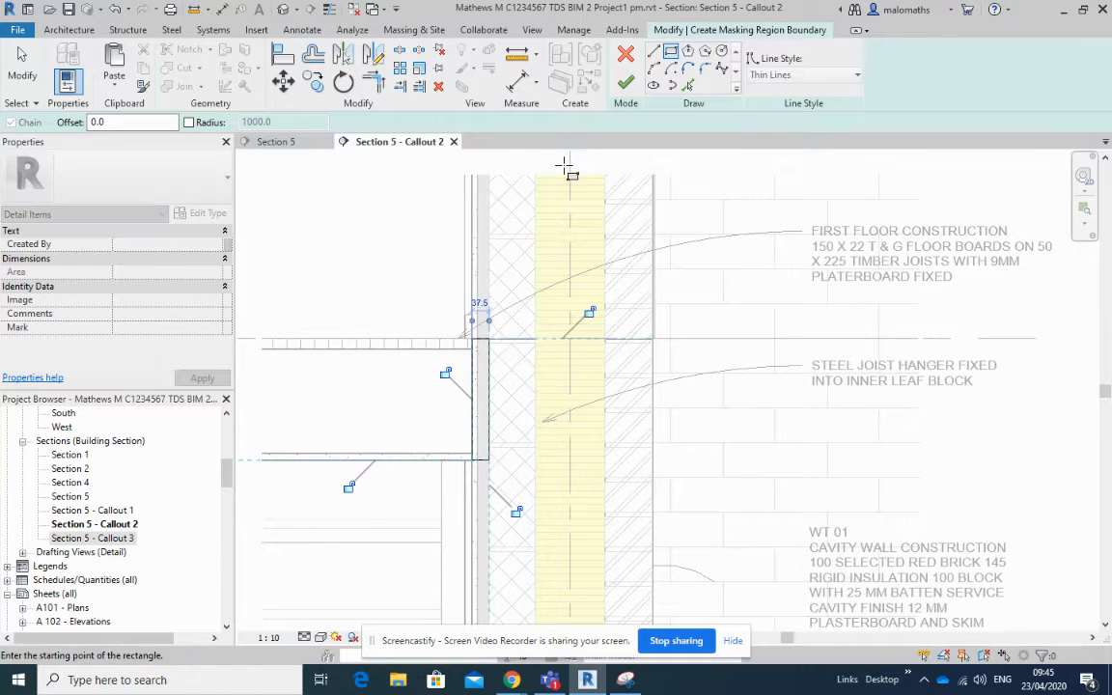
Set the boundary line style to <Invisible lines> and finish the masking region.
{"action": "left_click", "coordinate": [772, 76]}
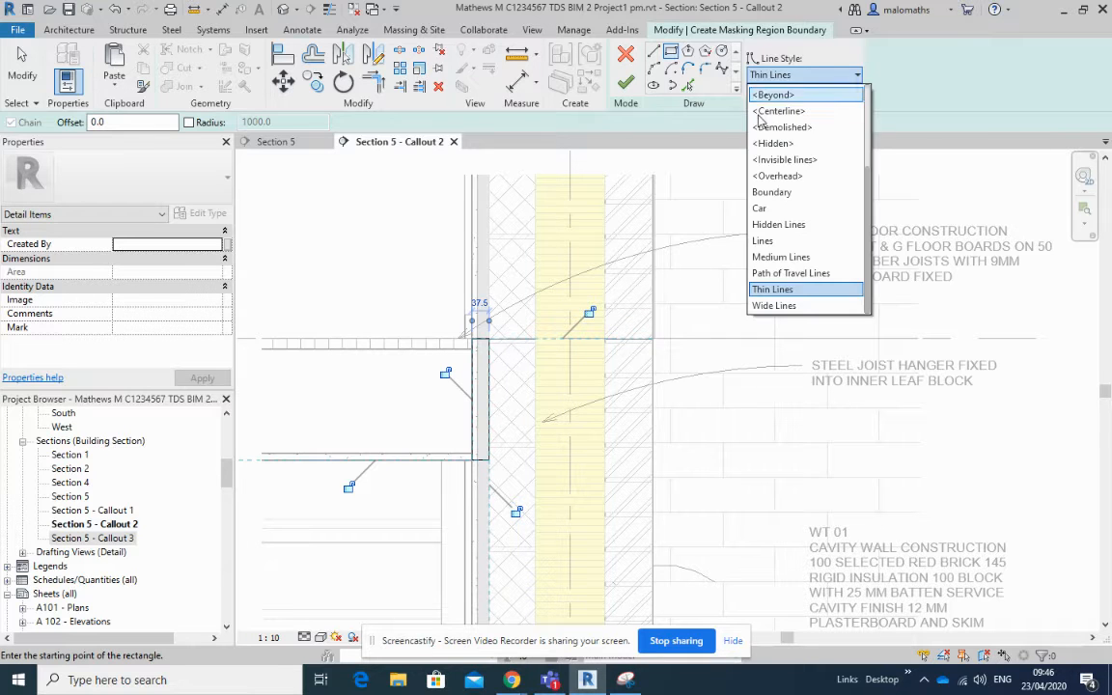
{"action": "left_click", "coordinate": [780, 160]}
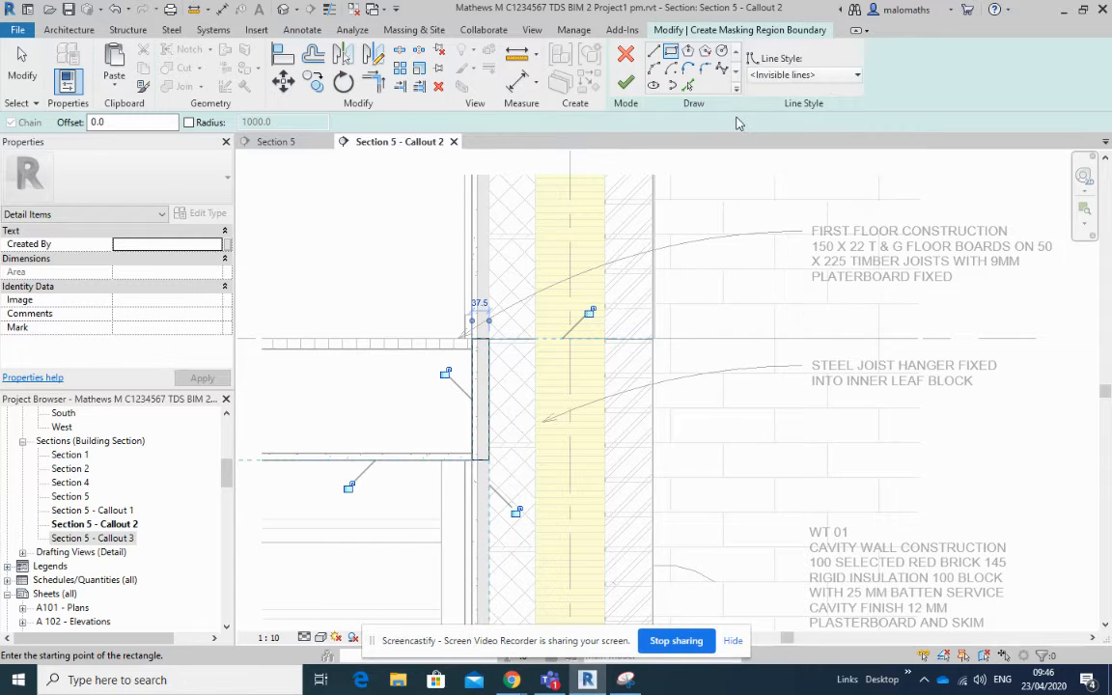
{"action": "left_click", "coordinate": [625, 83]}
{"action": "left_click", "coordinate": [387, 246]}
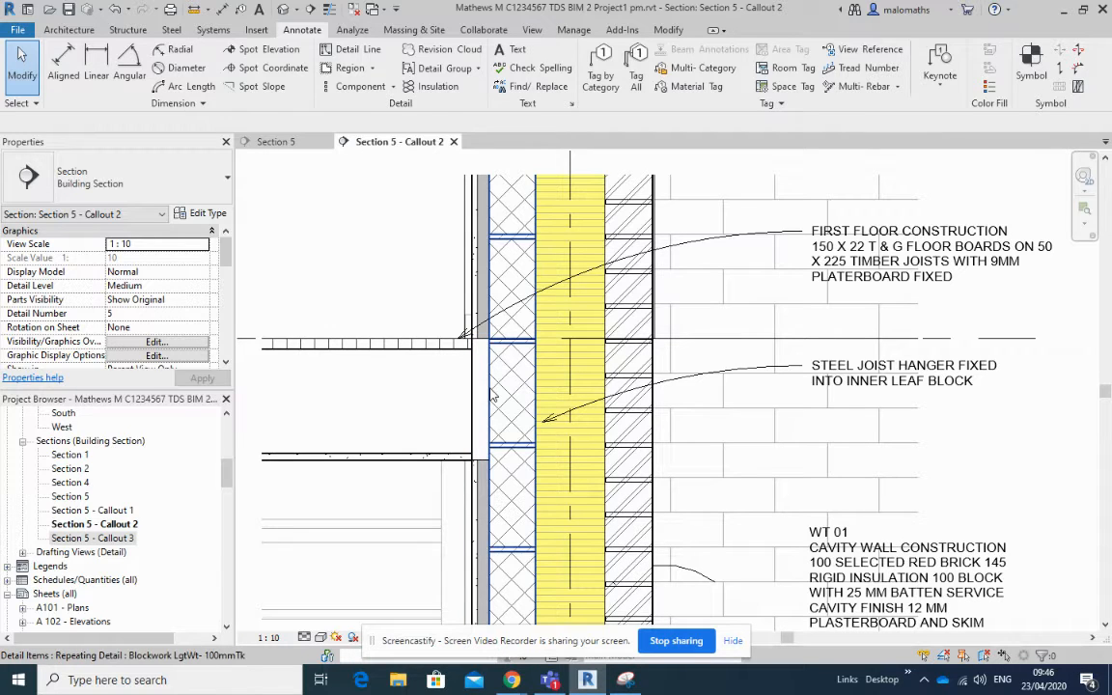
{"action": "left_click", "coordinate": [468, 430]}
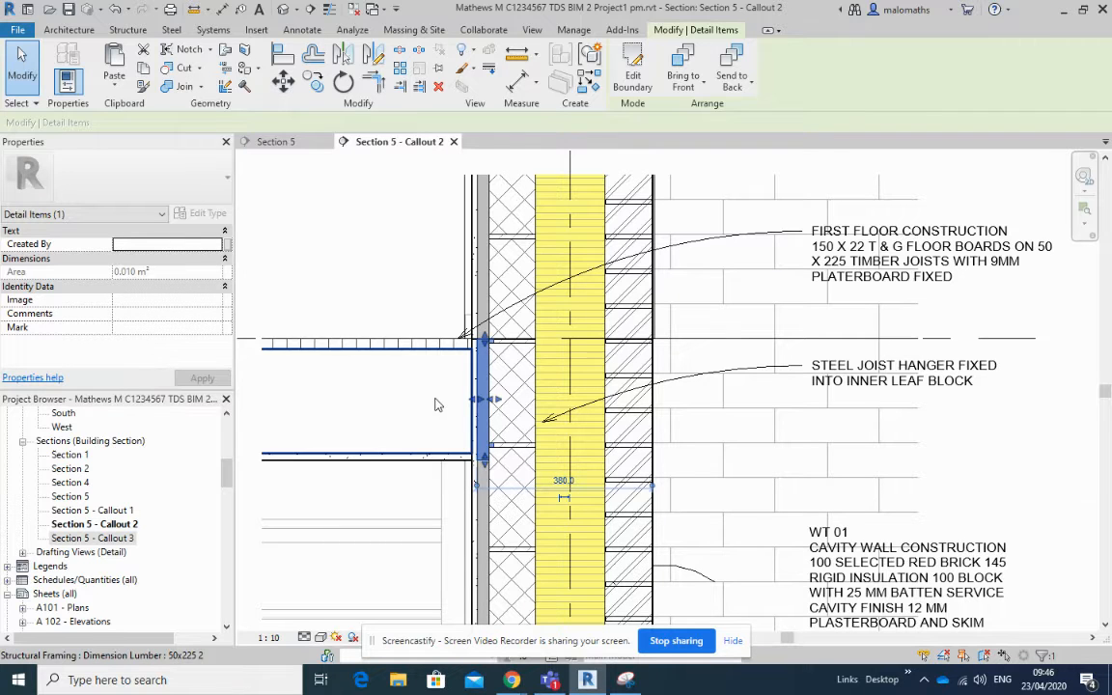
{"action": "left_click", "coordinate": [473, 381]}
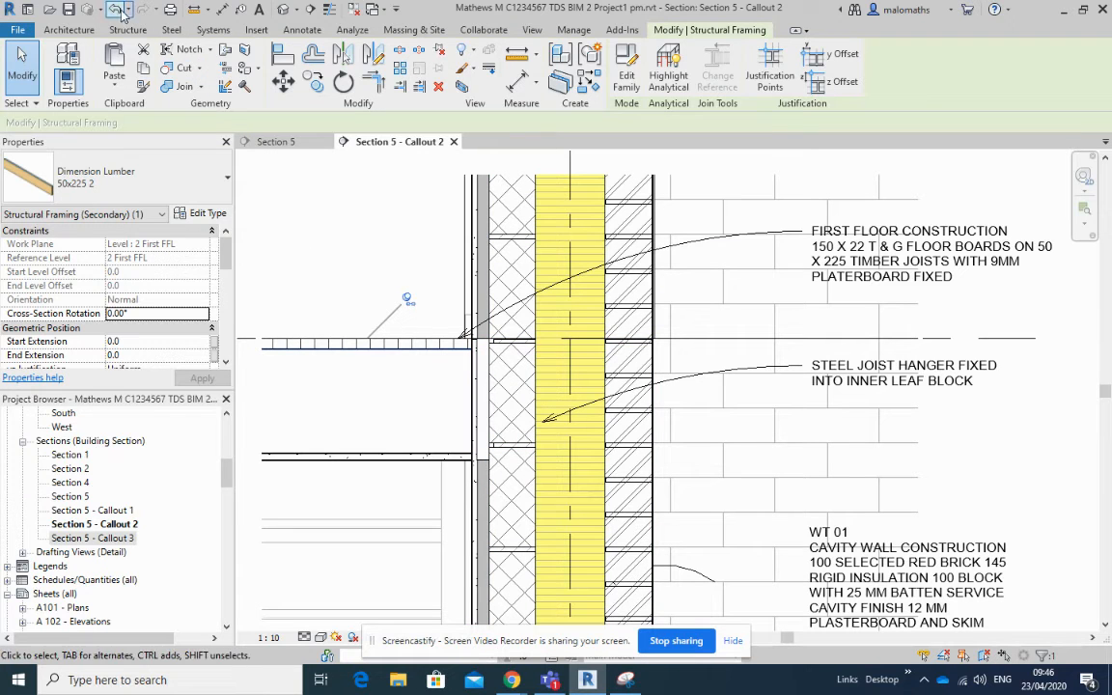
{"action": "left_click", "coordinate": [118, 9]}
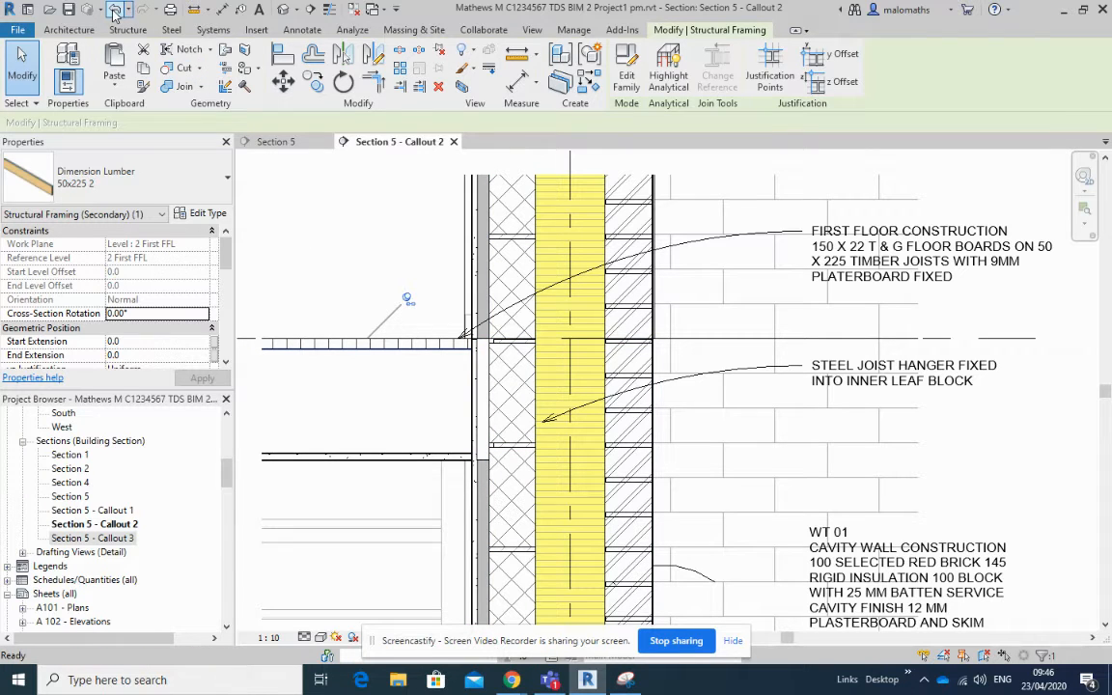
Stretch the masking region's room-side edge to the inner face line of the wall finish, making it about 53 mm wide.
{"action": "left_click", "coordinate": [472, 403]}
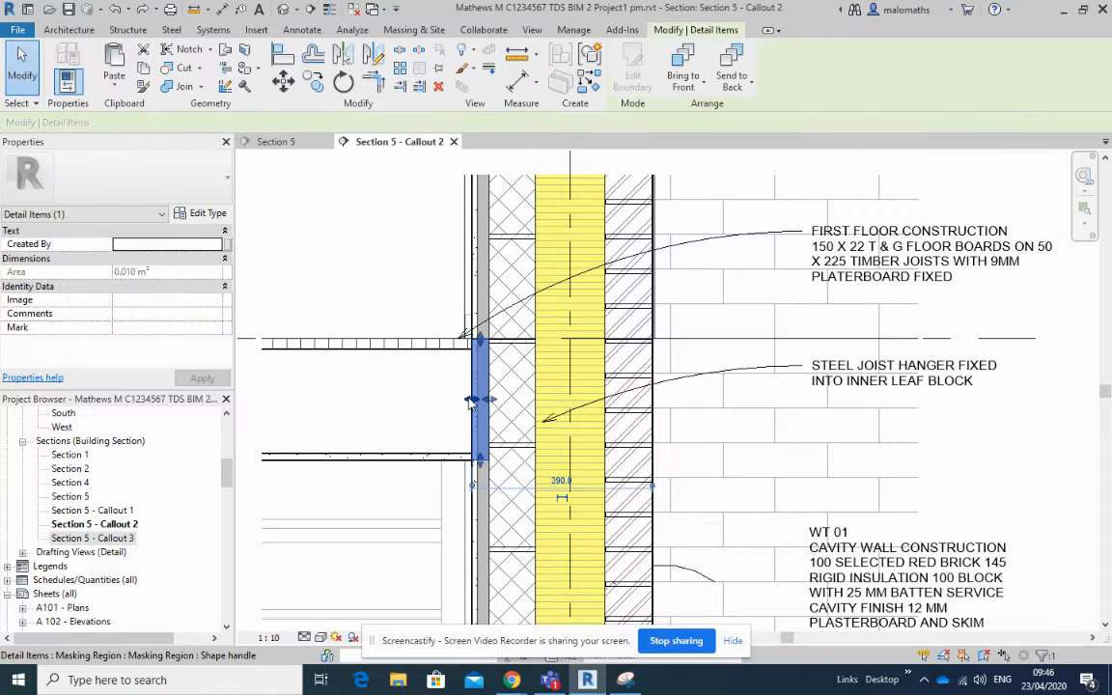
{"action": "left_click_drag", "start_coordinate": [471, 400], "coordinate": [464, 400]}
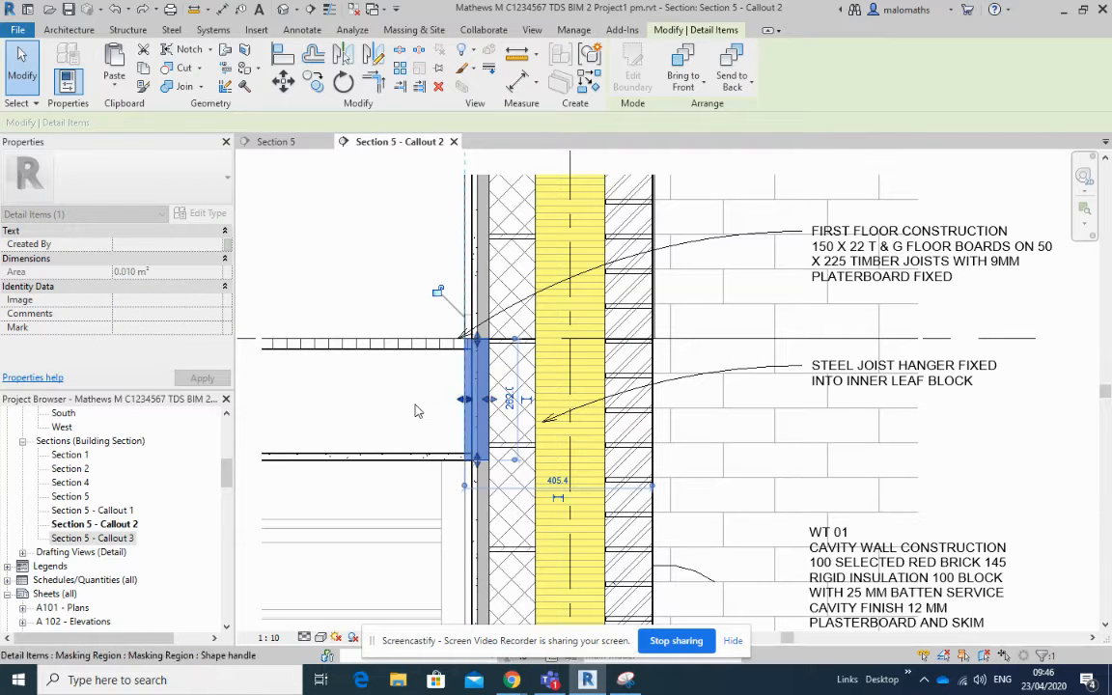
{"action": "left_click", "coordinate": [417, 409]}
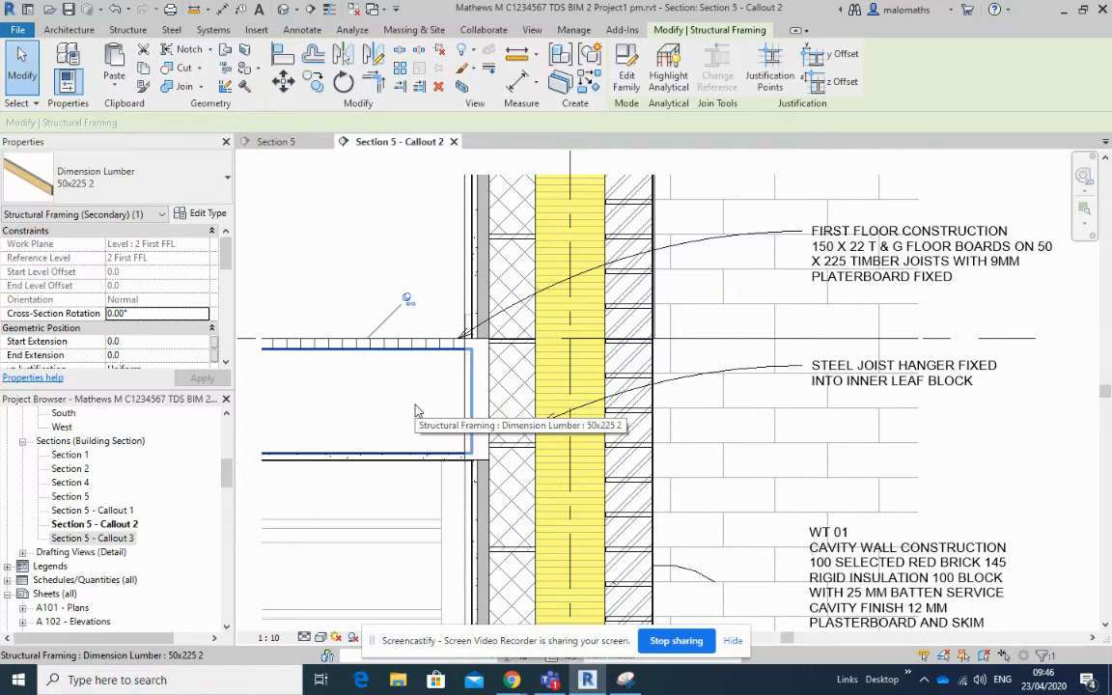
{"action": "left_click", "coordinate": [383, 231]}
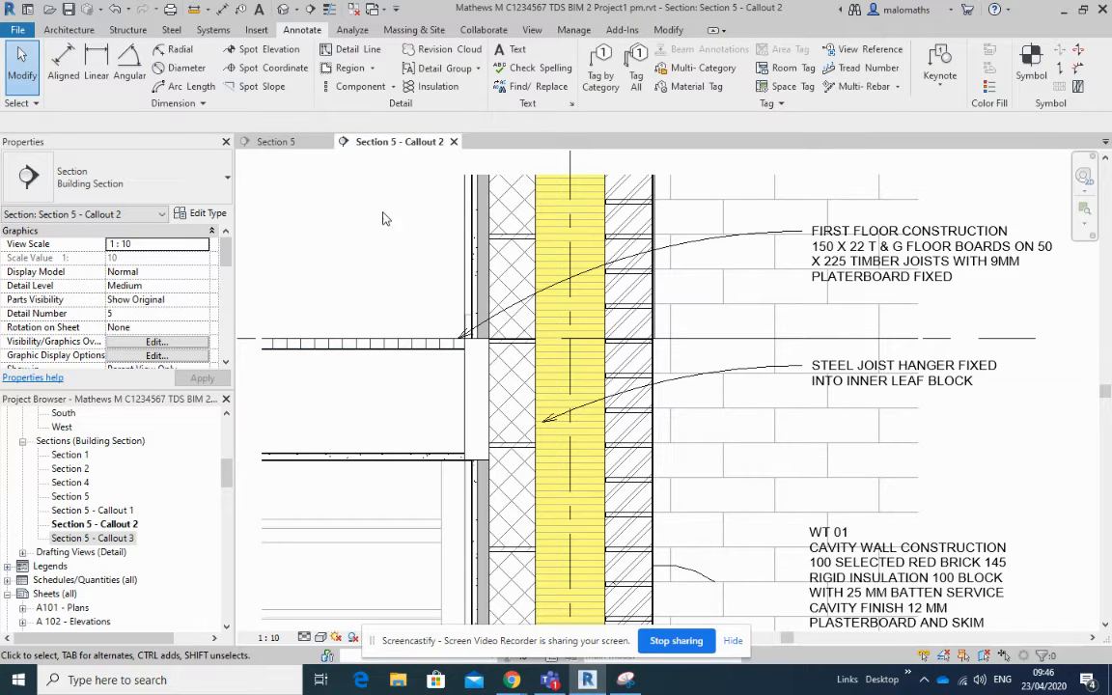
Outline the joist end with chained Medium Lines detail lines, extending its top and bottom edges to the blockwork and closing the 225 mm end.
{"action": "left_click", "coordinate": [336, 53]}
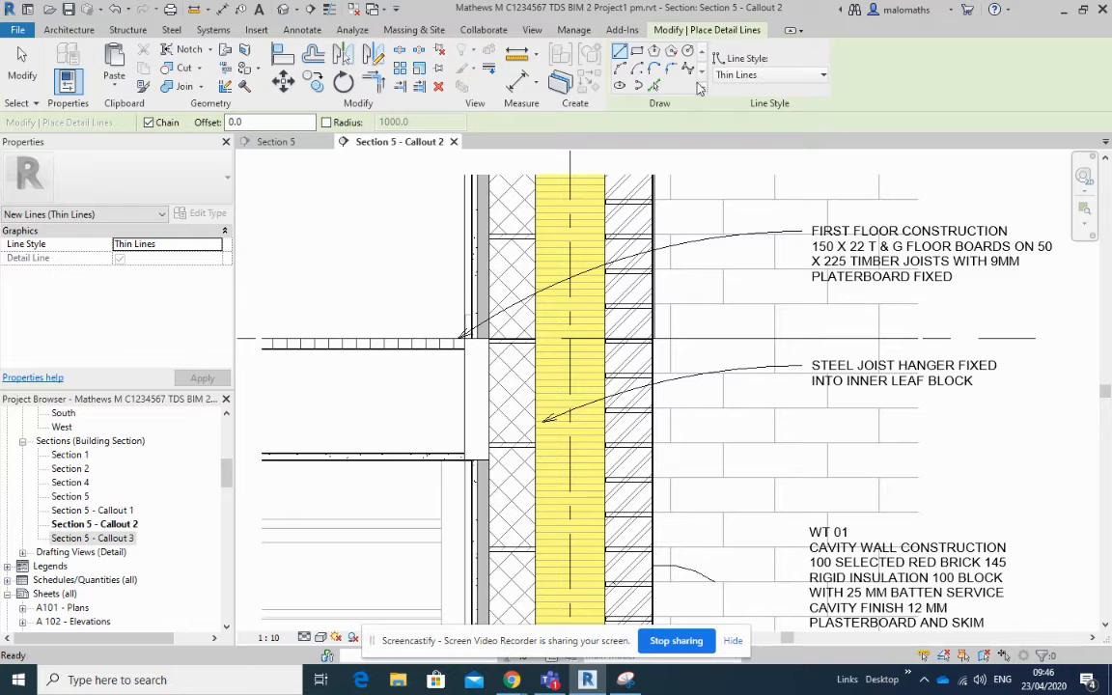
{"action": "left_click", "coordinate": [741, 75]}
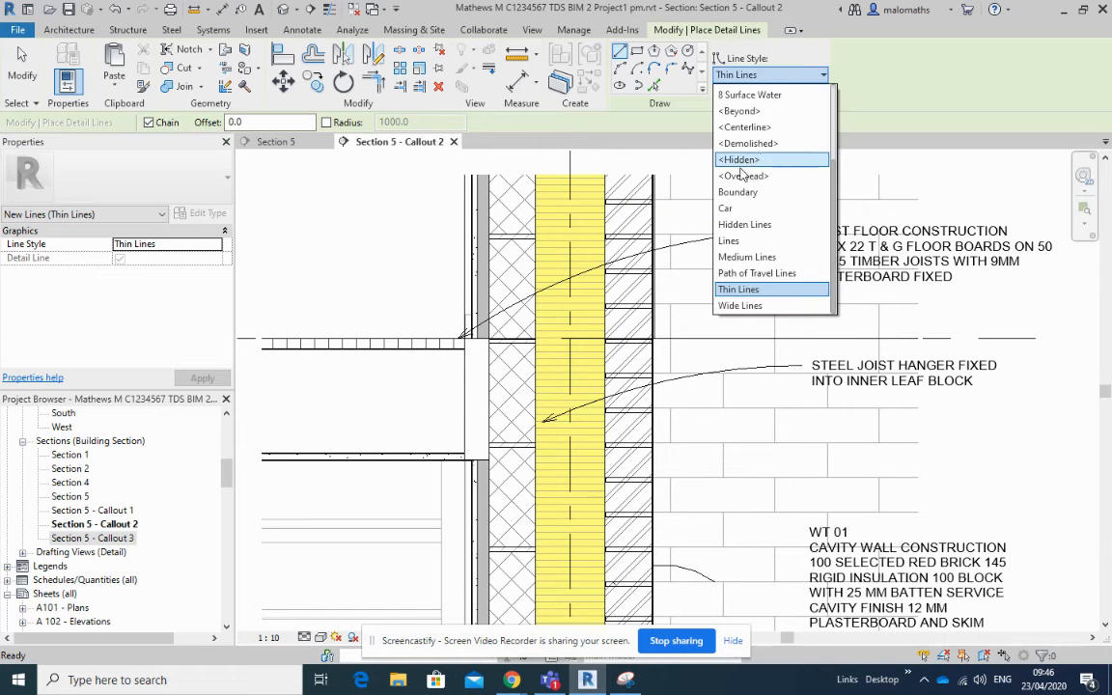
{"action": "left_click", "coordinate": [768, 259]}
{"action": "scroll", "coordinate": [472, 353], "scroll_direction": "up", "scroll_amount": 1}
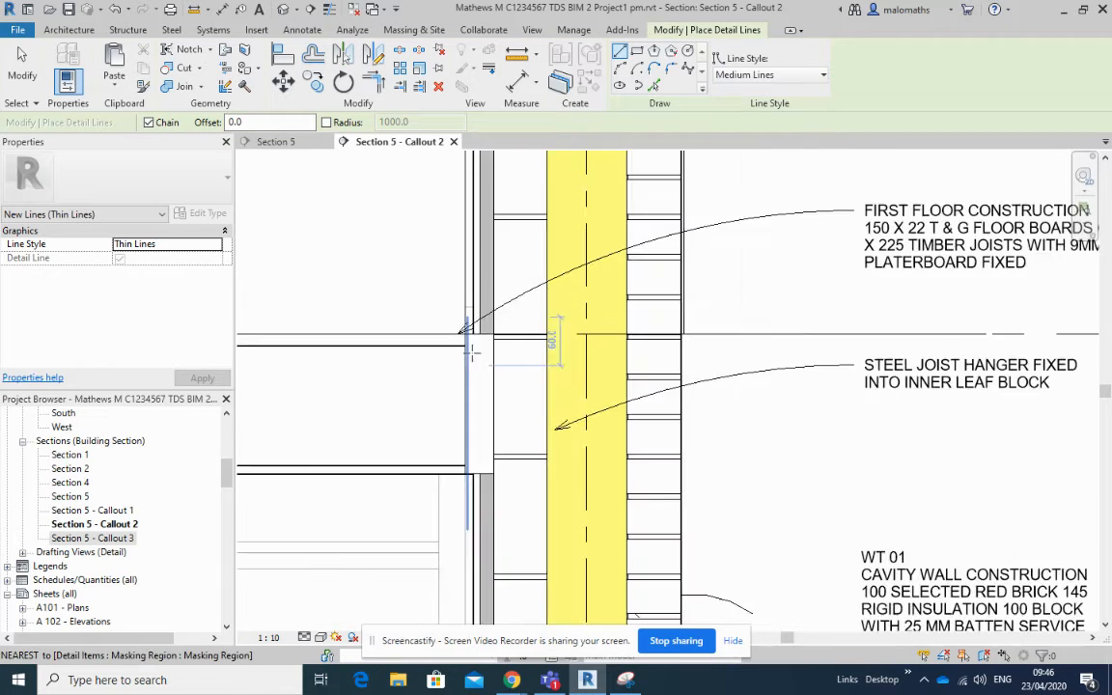
{"action": "scroll", "coordinate": [472, 352], "scroll_direction": "up", "scroll_amount": 3}
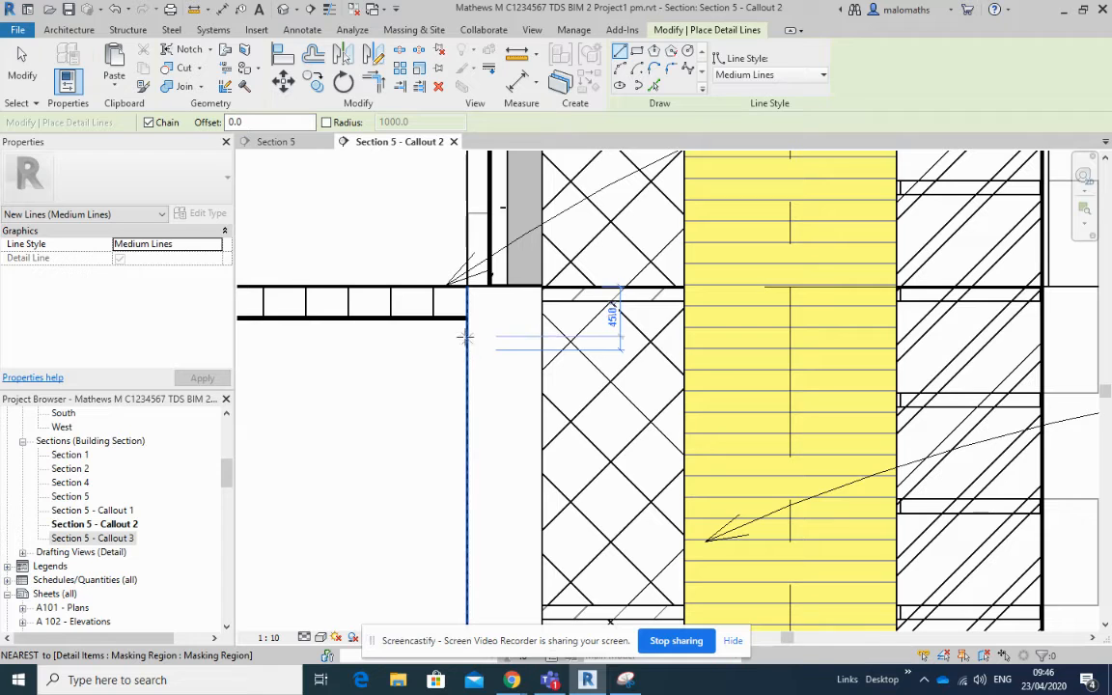
{"action": "left_click", "coordinate": [467, 317]}
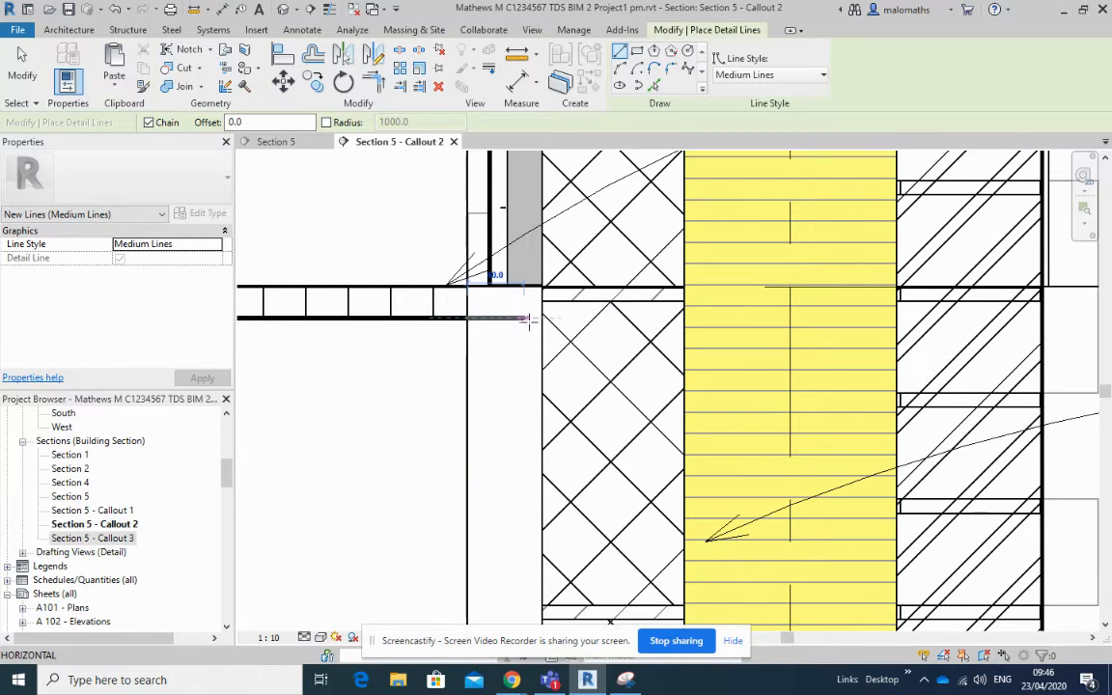
{"action": "left_click", "coordinate": [540, 319]}
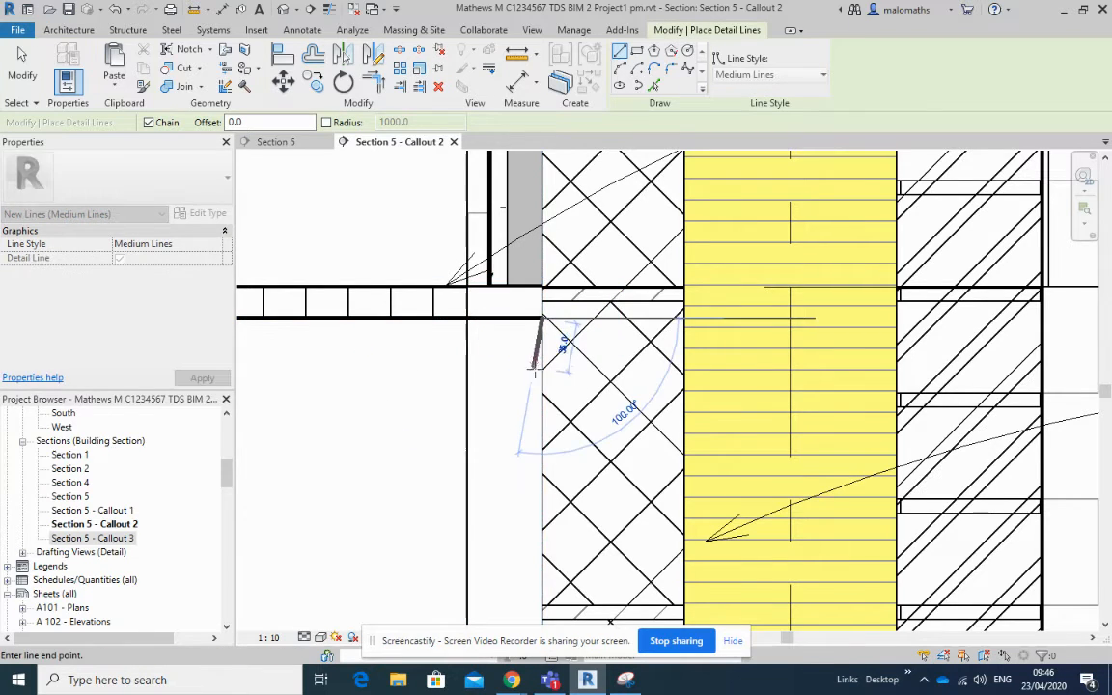
{"action": "middle_click_drag", "start_coordinate": [530, 537], "coordinate": [533, 232]}
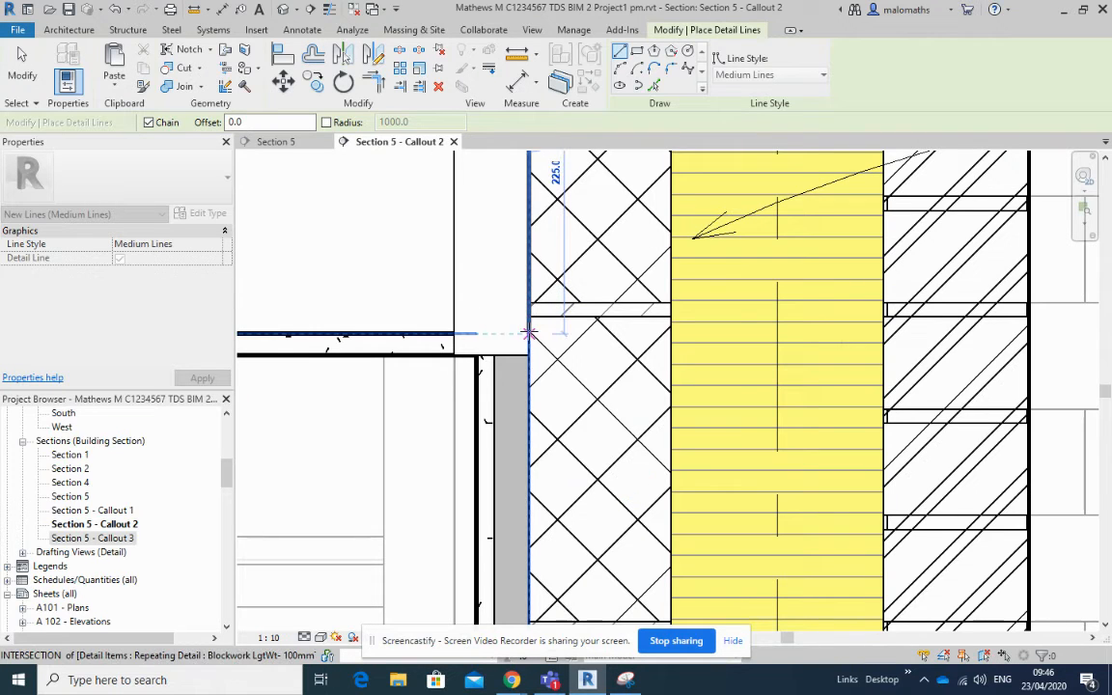
{"action": "left_click", "coordinate": [529, 333]}
{"action": "left_click", "coordinate": [453, 333]}
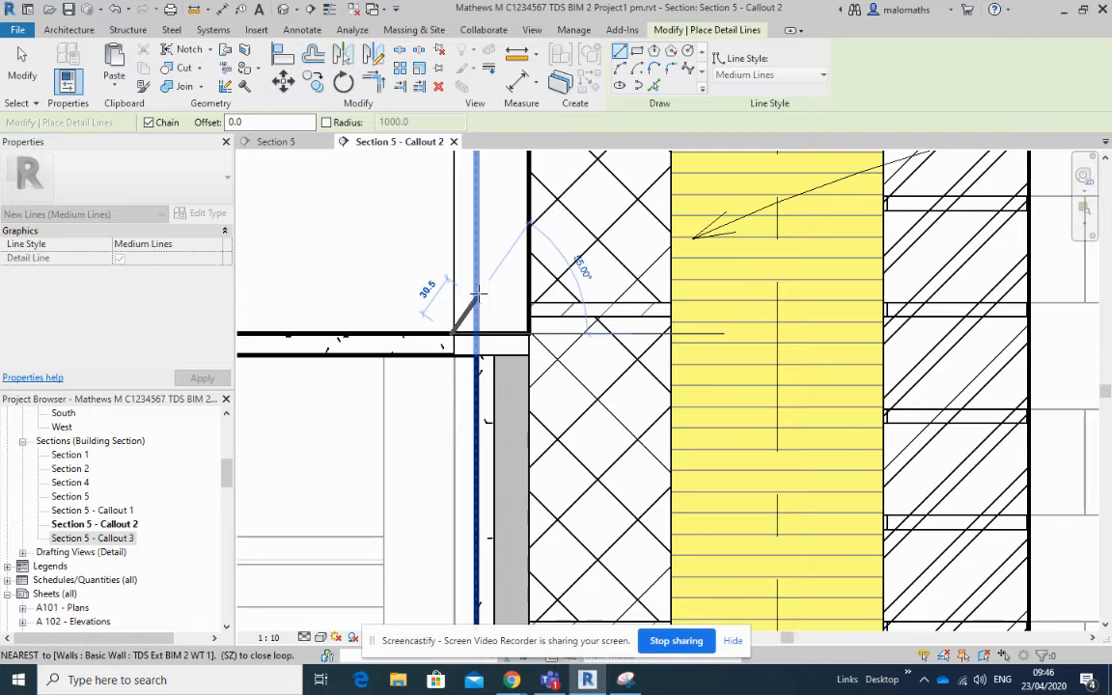
{"action": "key", "text": "Escape"}
{"action": "key", "text": "Escape"}
Edit the masking region's boundary and change its room-side vertical edge to <Invisible lines>.
{"action": "scroll", "coordinate": [491, 262], "scroll_direction": "down", "scroll_amount": 3}
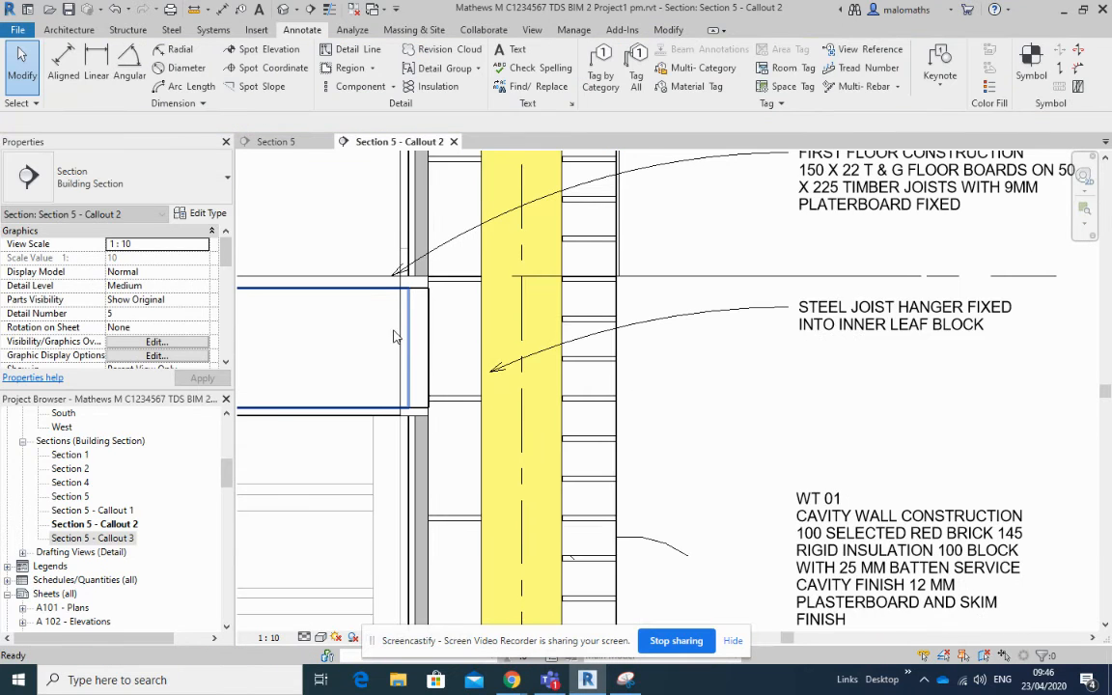
{"action": "scroll", "coordinate": [394, 336], "scroll_direction": "up", "scroll_amount": 1}
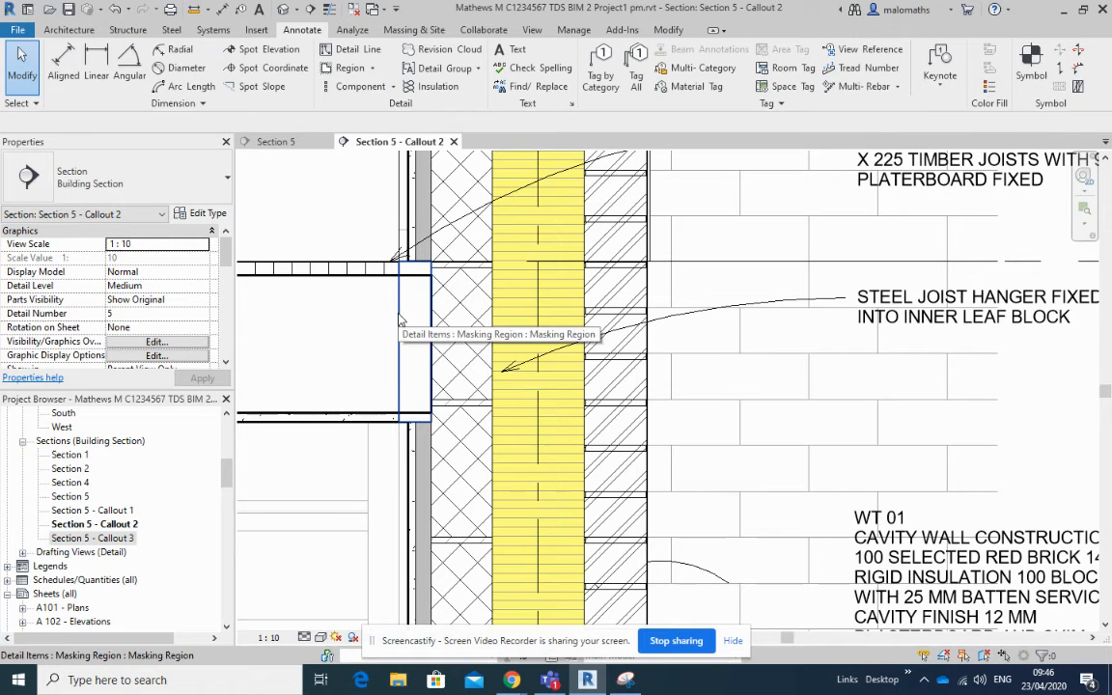
{"action": "left_click", "coordinate": [402, 319]}
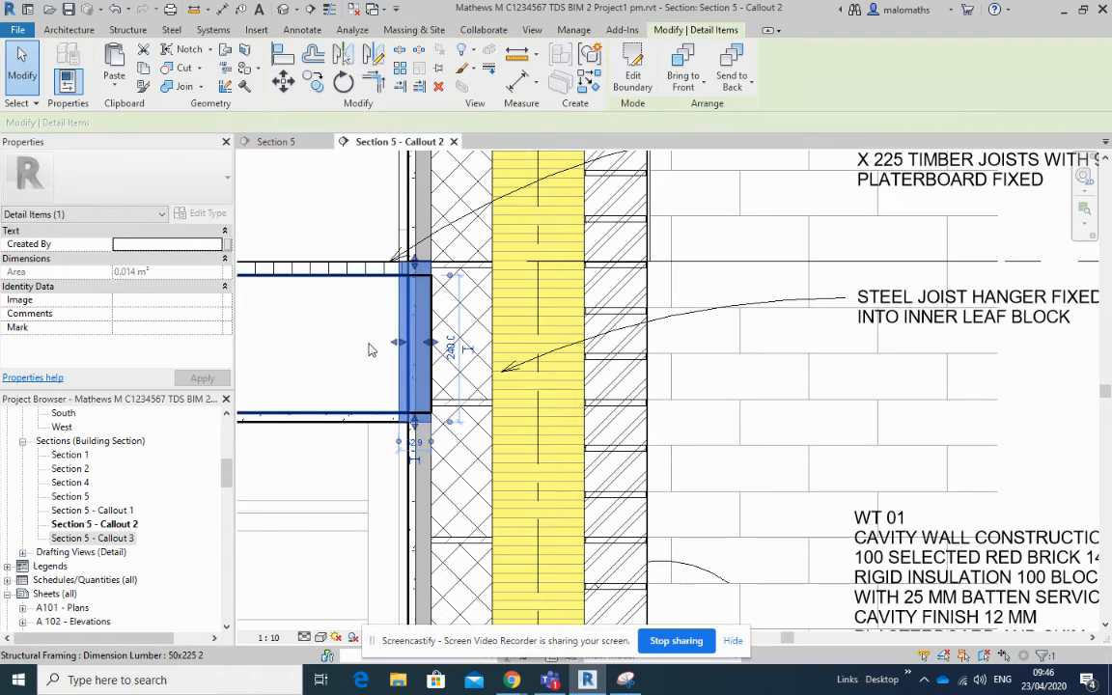
{"action": "left_click", "coordinate": [633, 76]}
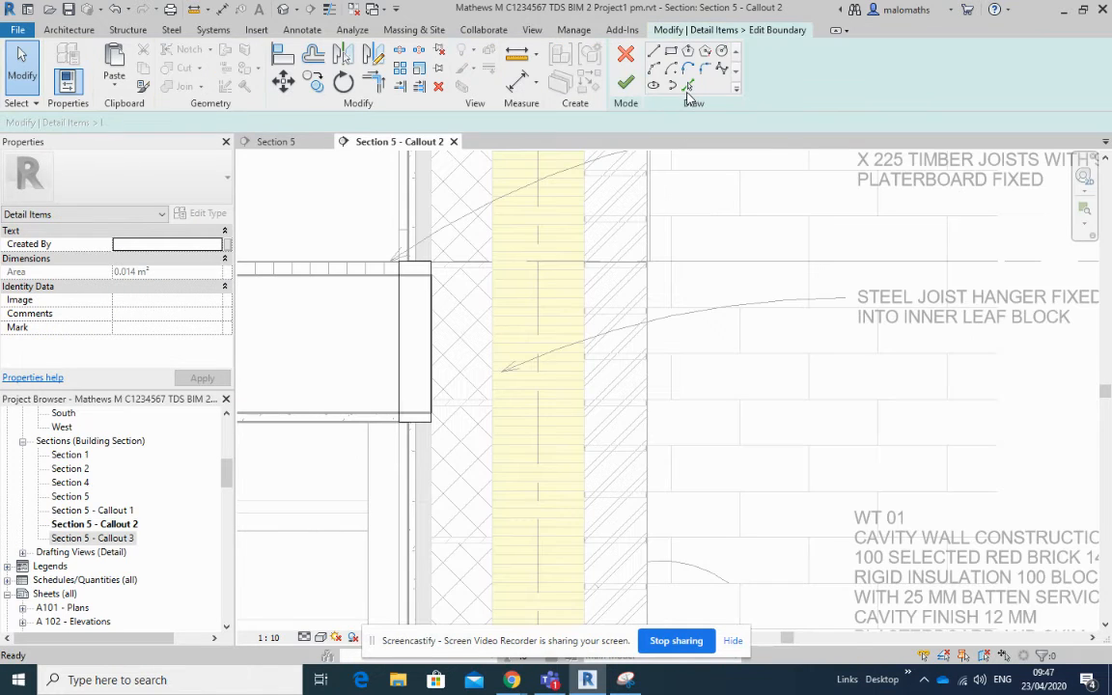
{"action": "left_click", "coordinate": [400, 310]}
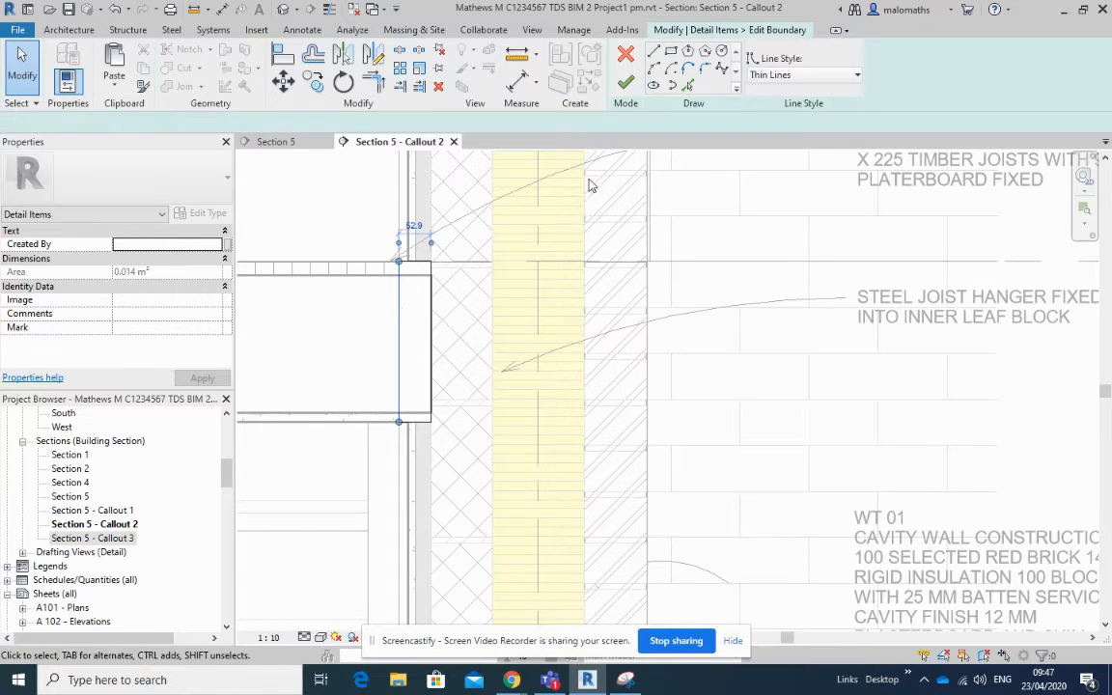
{"action": "left_click", "coordinate": [804, 74]}
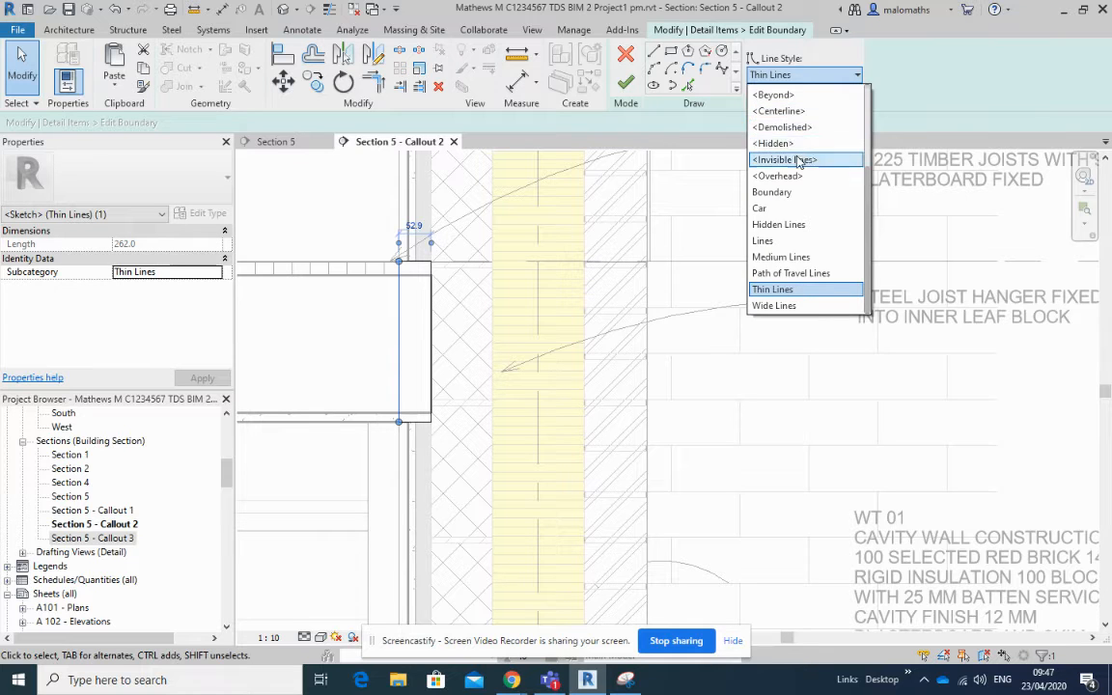
{"action": "left_click", "coordinate": [787, 159]}
{"action": "left_click", "coordinate": [628, 85]}
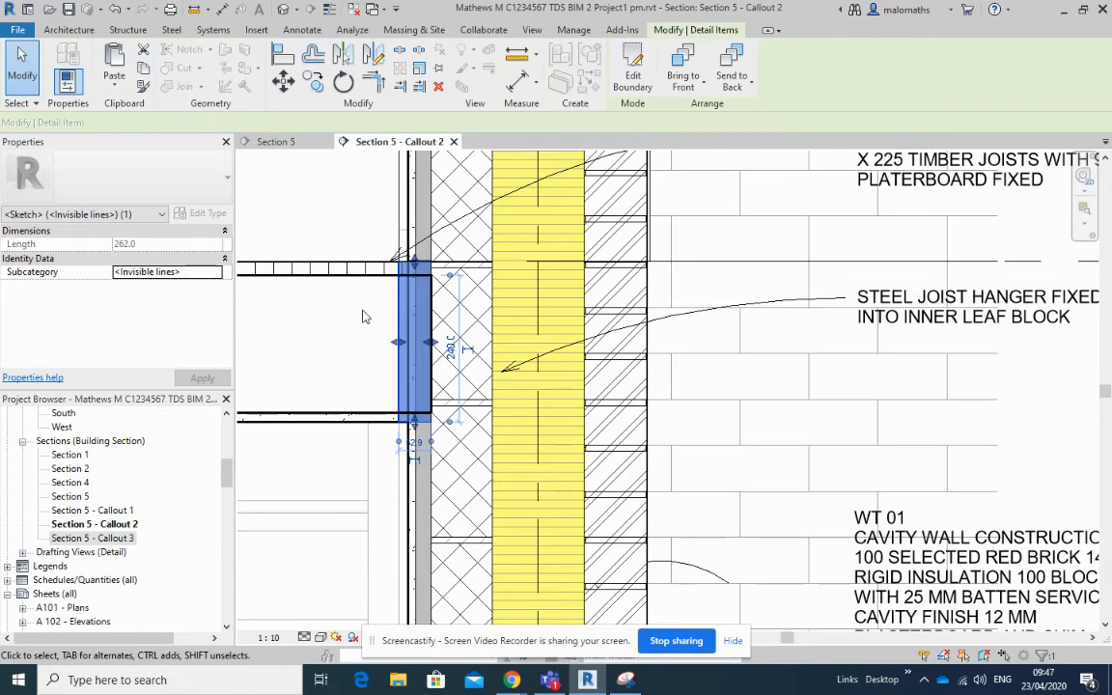
{"action": "left_click", "coordinate": [357, 323]}
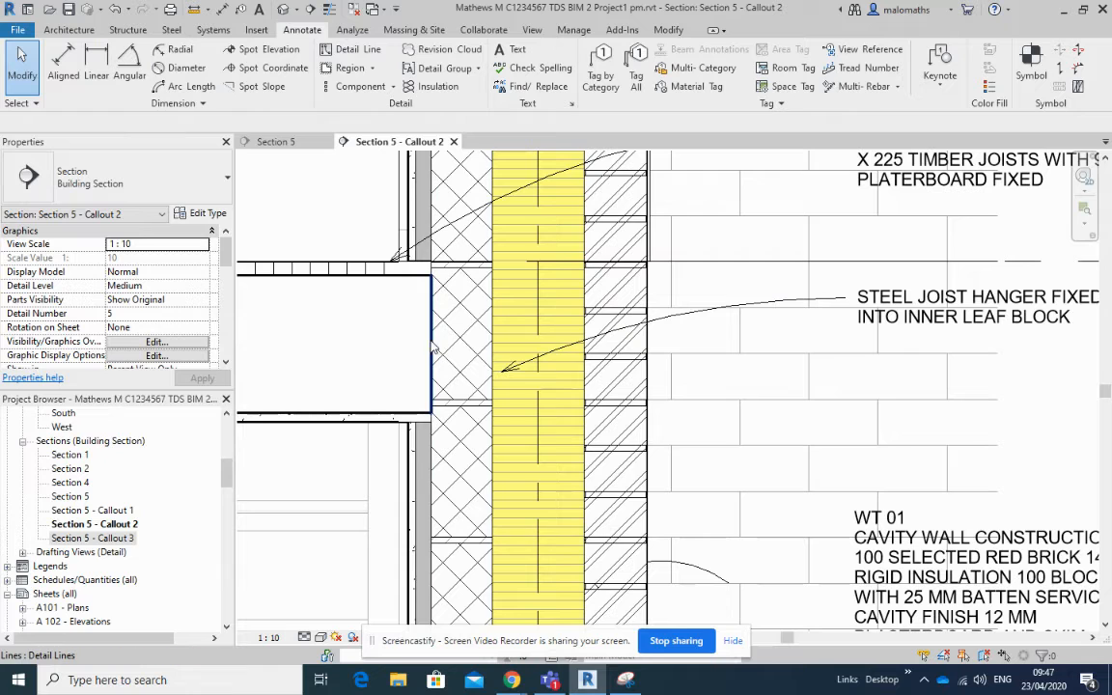
Nudge the joist's vertical end line slightly away from the blockwork face.
{"action": "left_click", "coordinate": [392, 351]}
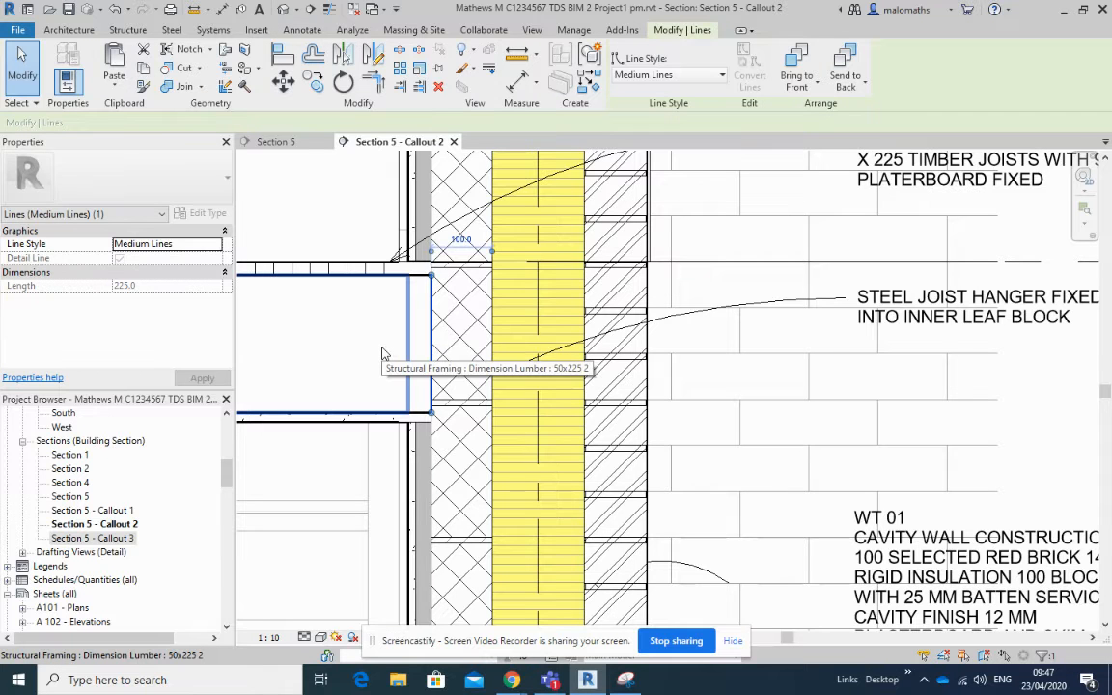
{"action": "left_click", "coordinate": [696, 287]}
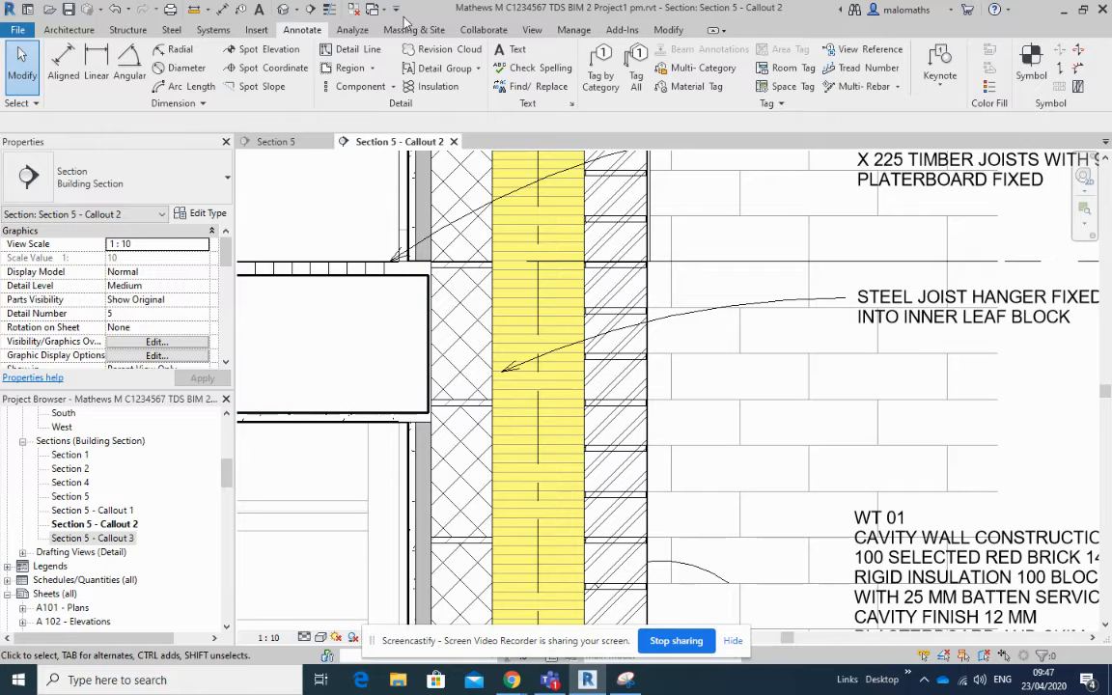
Outline the steel joist hanger with chained Medium Lines: a flange about 98 mm long in the blockwork joint, sloping side, base about 105 mm long and vertical back.
{"action": "left_click", "coordinate": [350, 49]}
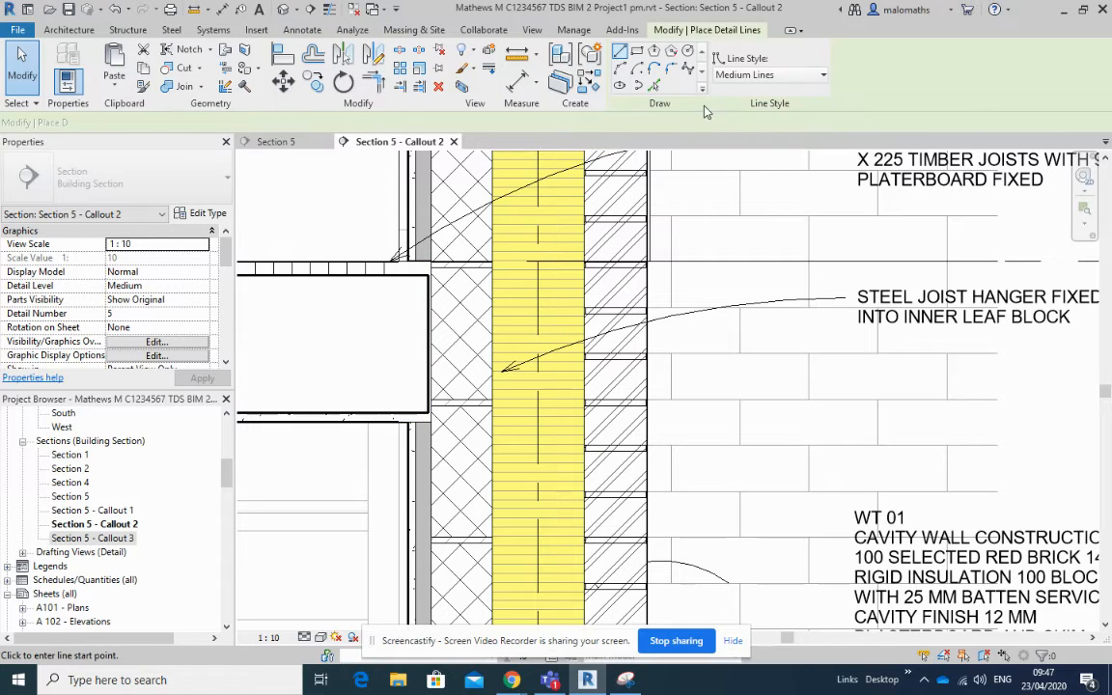
{"action": "left_click", "coordinate": [755, 75]}
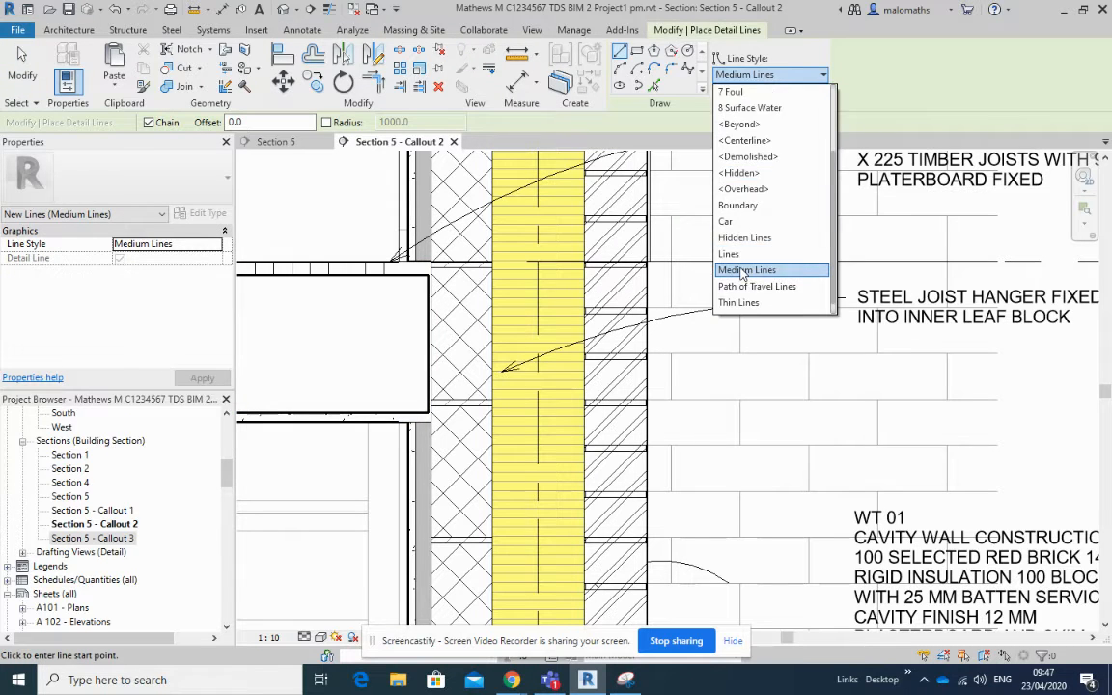
{"action": "left_click", "coordinate": [763, 248]}
{"action": "scroll", "coordinate": [464, 274], "scroll_direction": "up", "scroll_amount": 3}
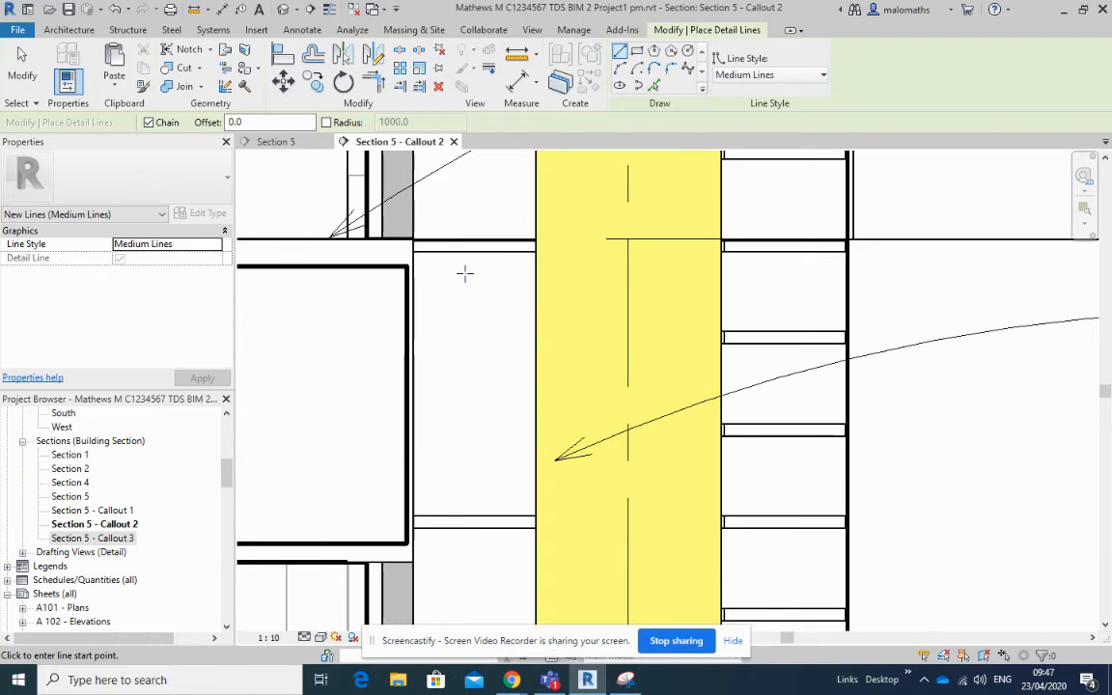
{"action": "left_click", "coordinate": [527, 246]}
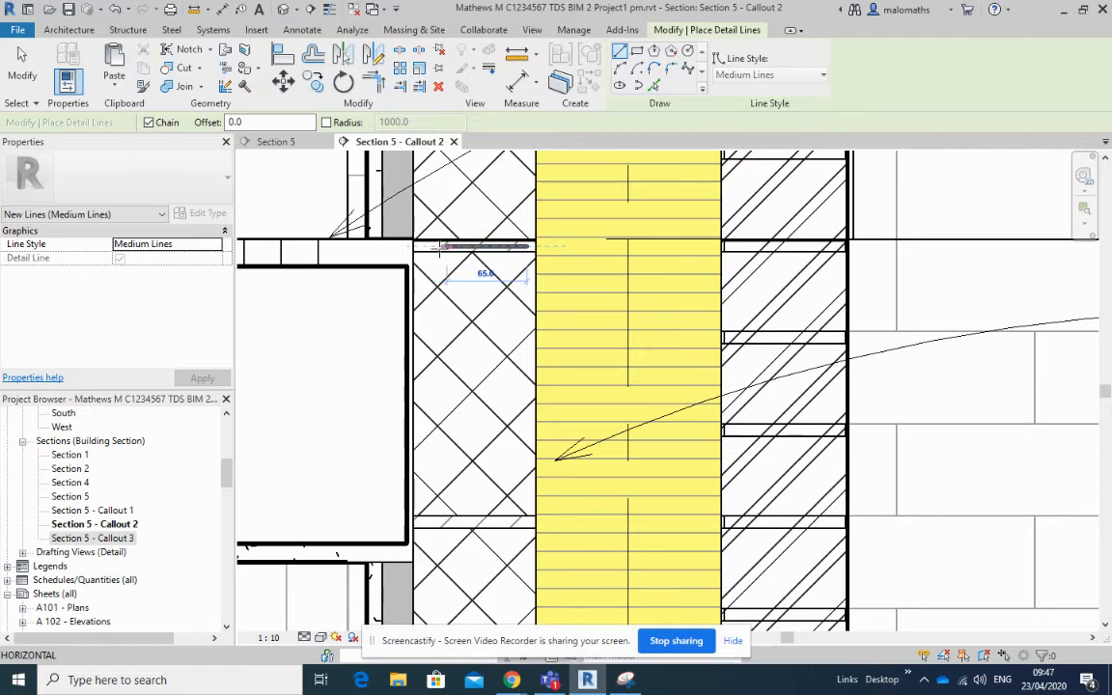
{"action": "left_click", "coordinate": [409, 246]}
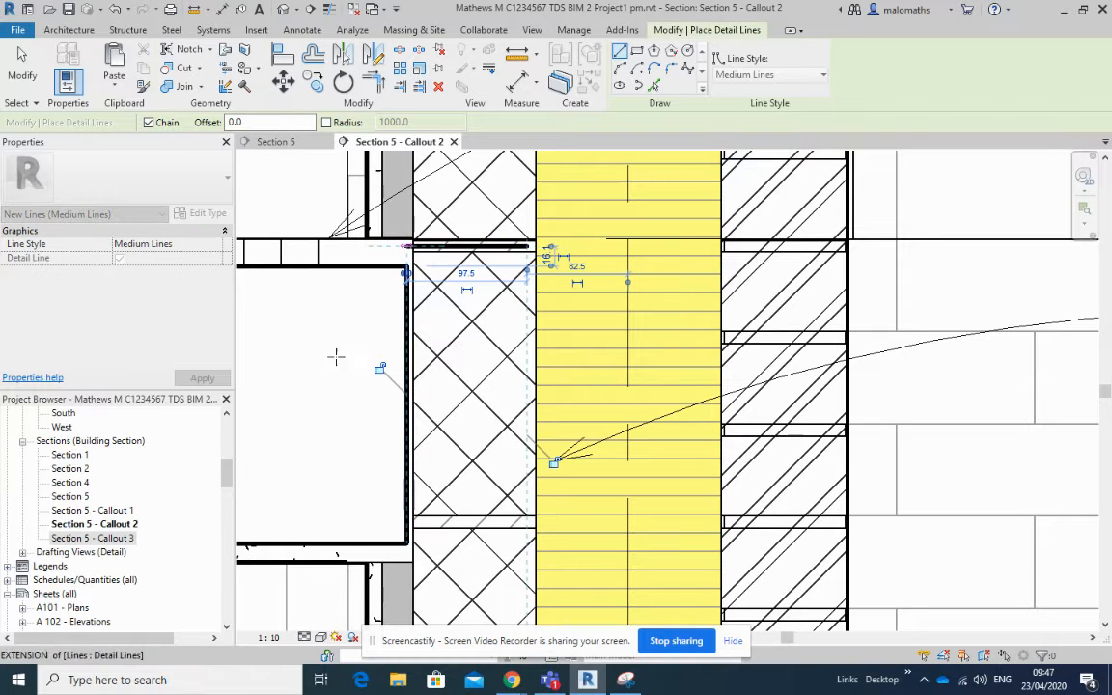
{"action": "left_click", "coordinate": [287, 545]}
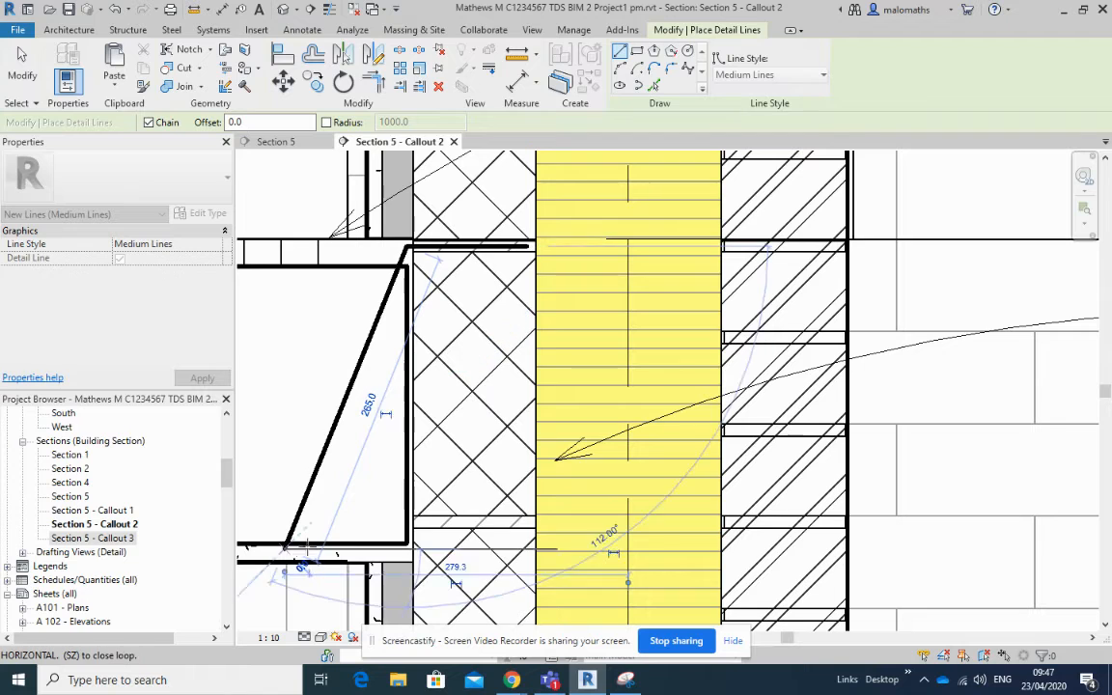
{"action": "left_click", "coordinate": [415, 546]}
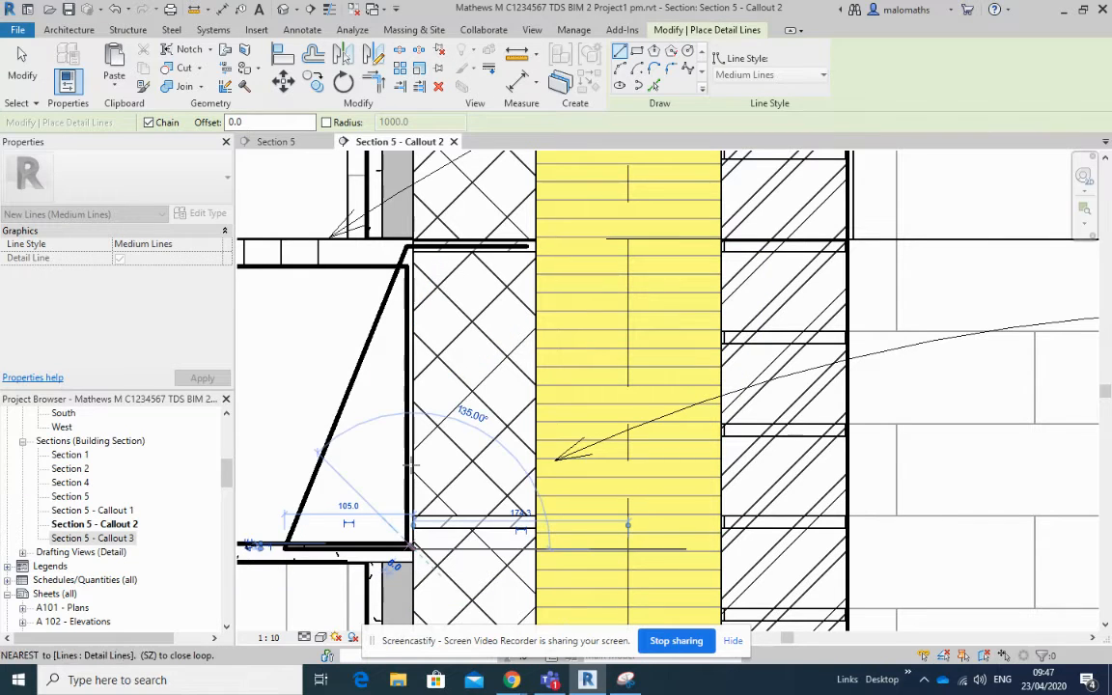
{"action": "left_click", "coordinate": [406, 247]}
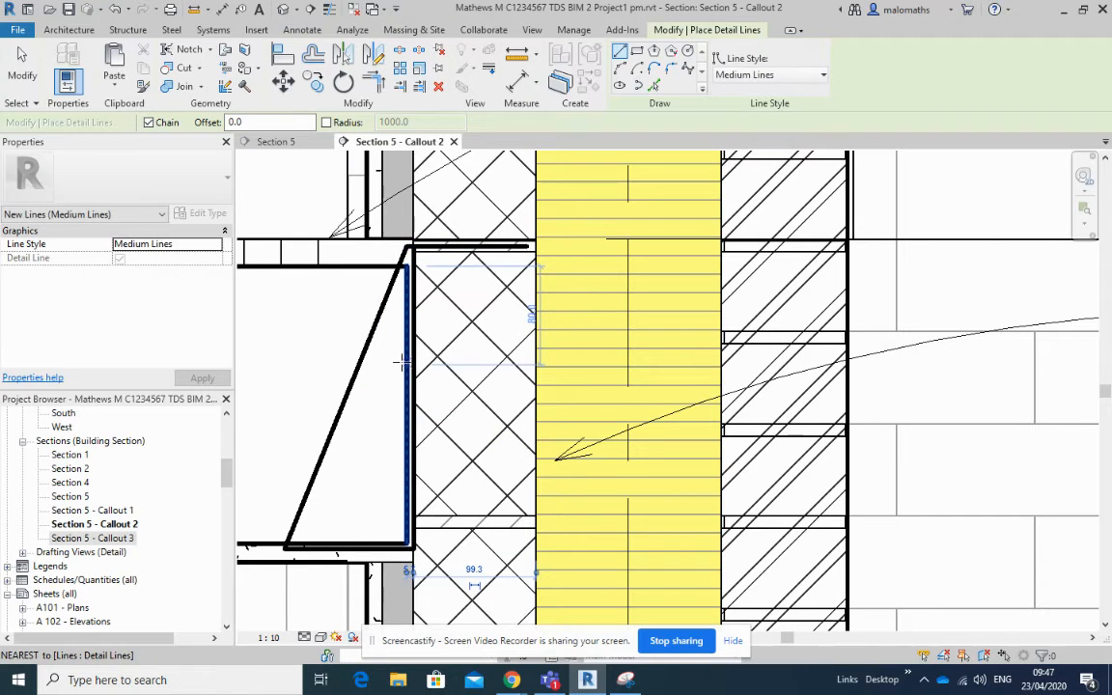
{"action": "key", "text": "Escape"}
{"action": "key", "text": "Escape"}
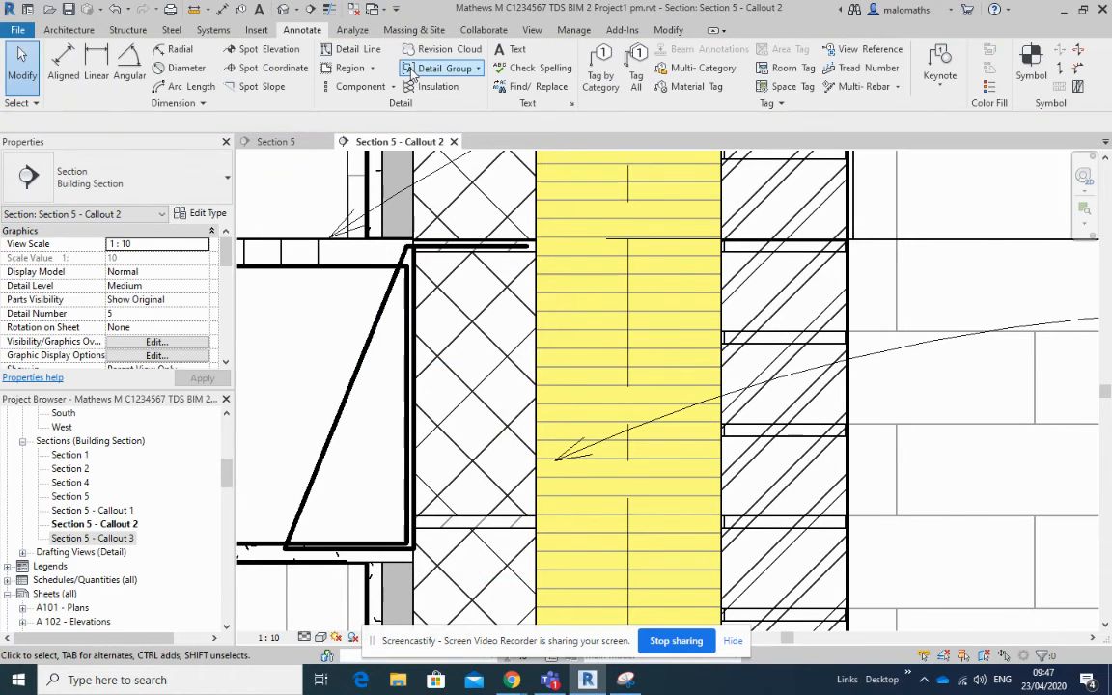
Set the line style for new detail lines to Thin Lines.
{"action": "left_click", "coordinate": [365, 55]}
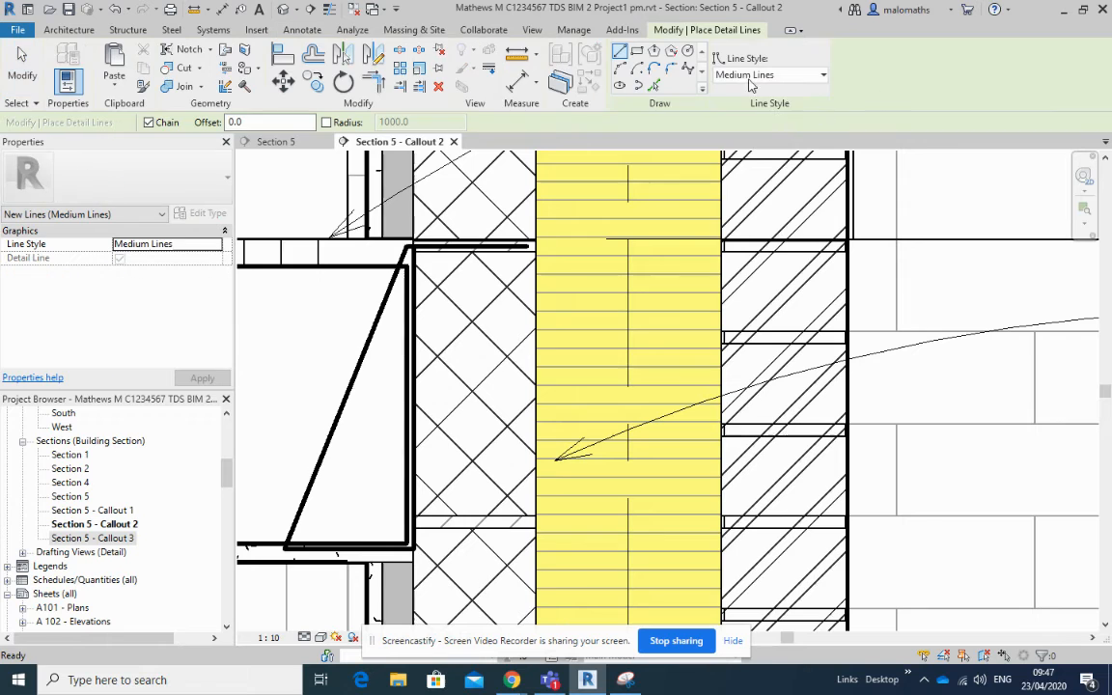
{"action": "left_click", "coordinate": [769, 74]}
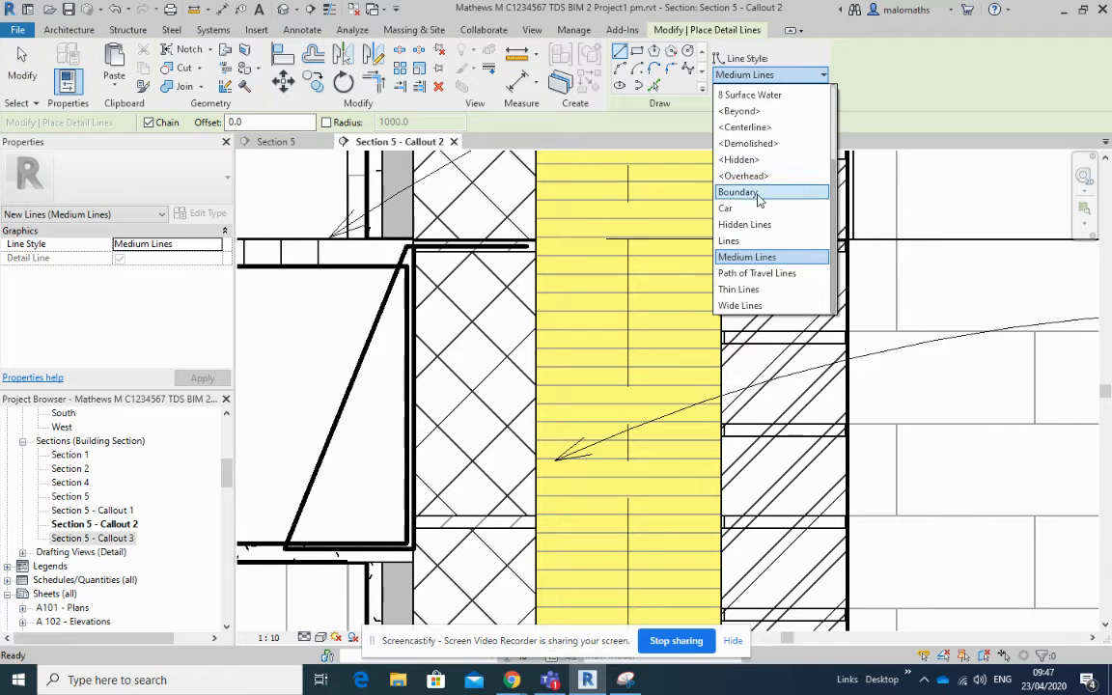
{"action": "left_click", "coordinate": [738, 289]}
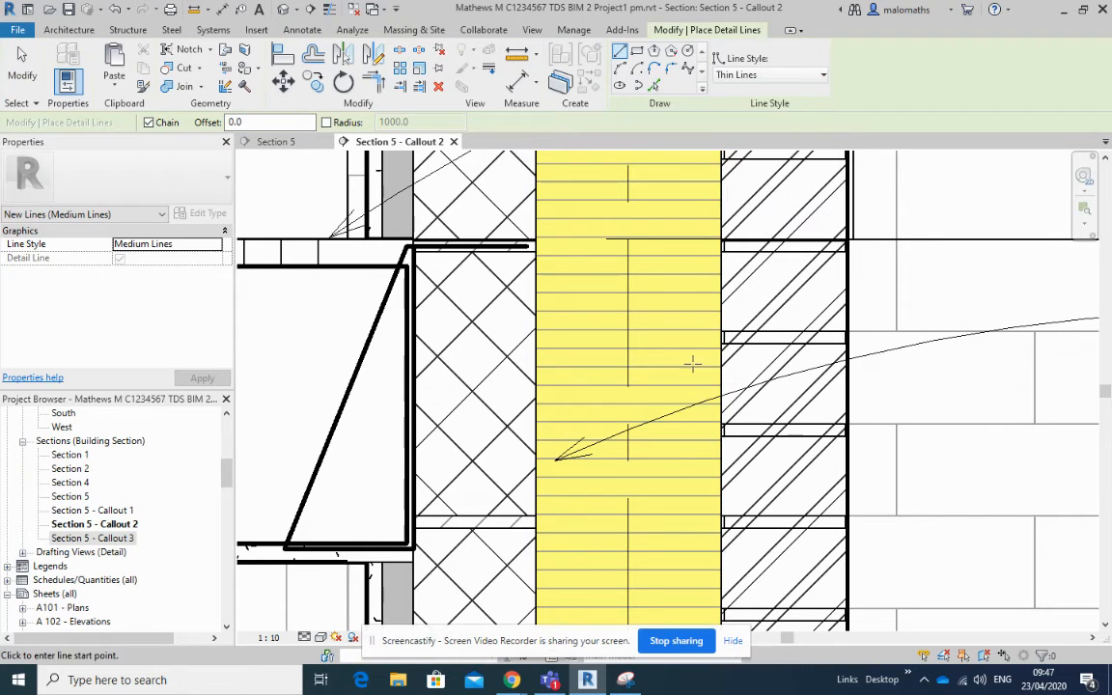
{"action": "left_click", "coordinate": [348, 516]}
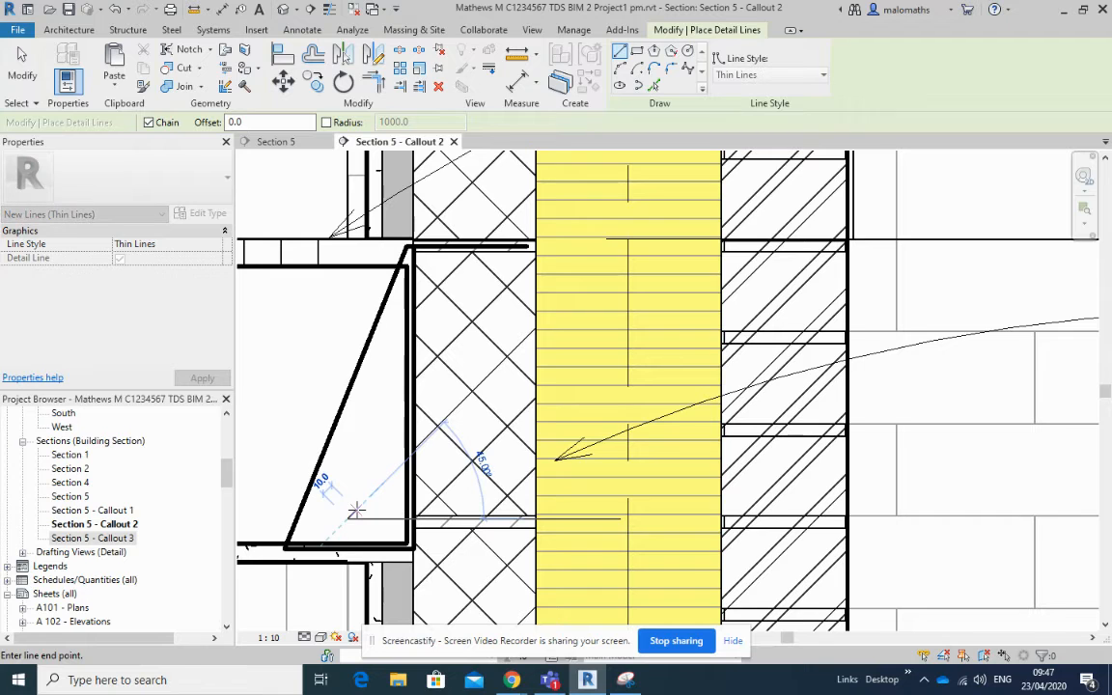
{"action": "key", "text": "Escape"}
{"action": "key", "text": "Escape"}
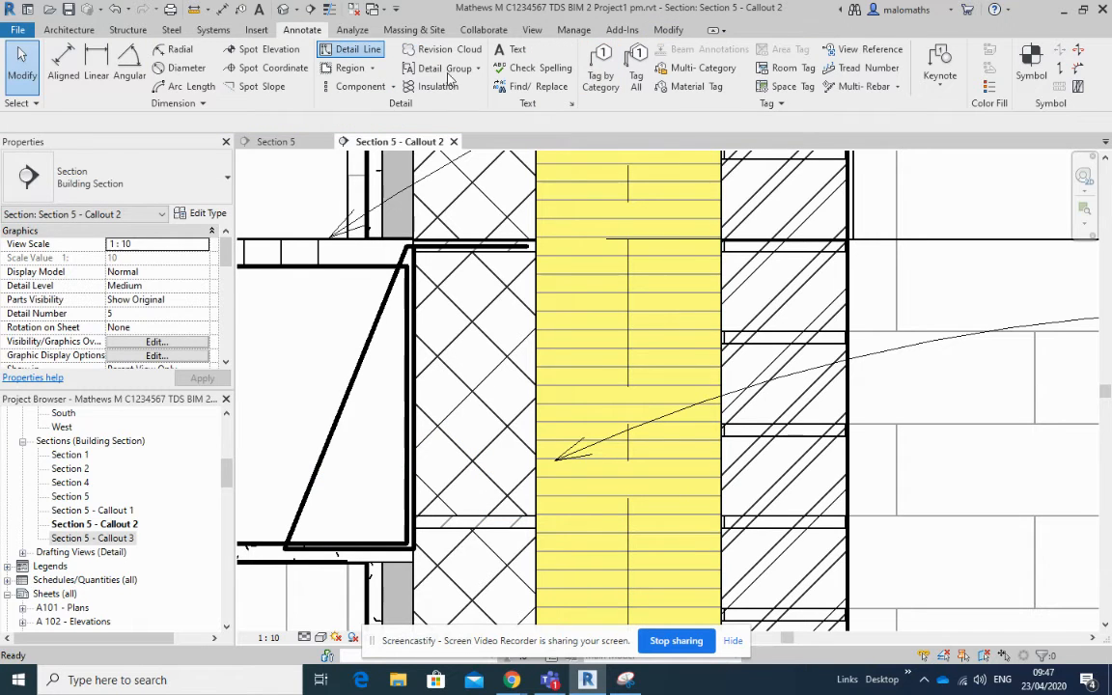
Draw a small Thin Lines circle as a fixing hole inside the lower part of the joist hanger outline.
{"action": "left_click", "coordinate": [349, 49]}
{"action": "scroll", "coordinate": [348, 536], "scroll_direction": "up", "scroll_amount": 5}
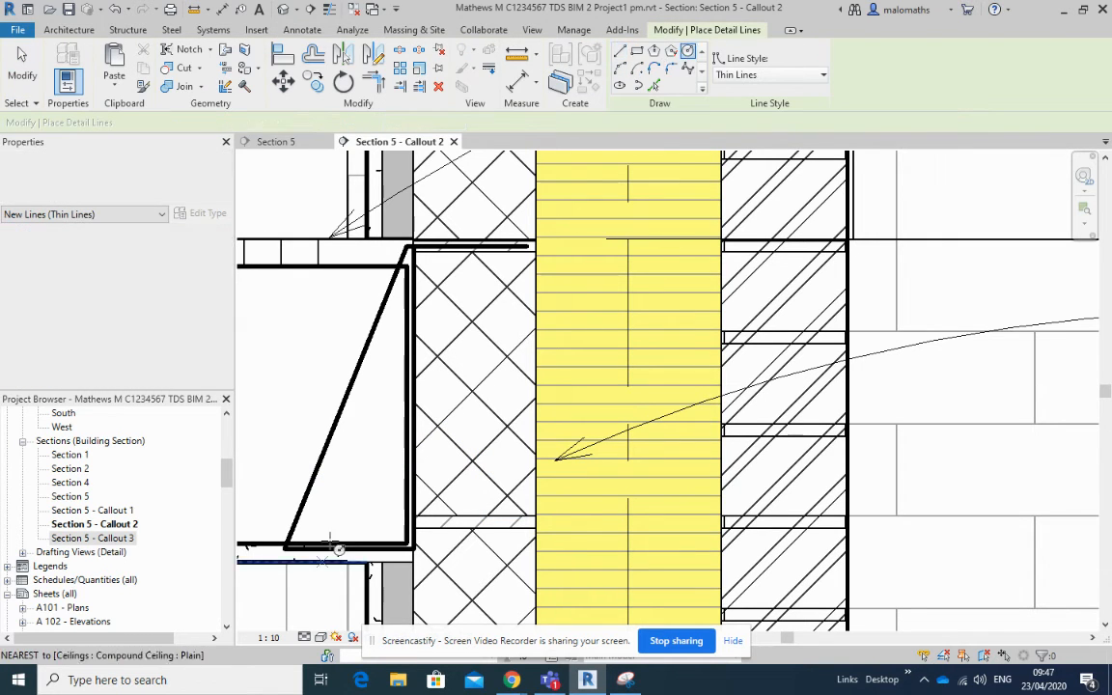
{"action": "left_click", "coordinate": [360, 516]}
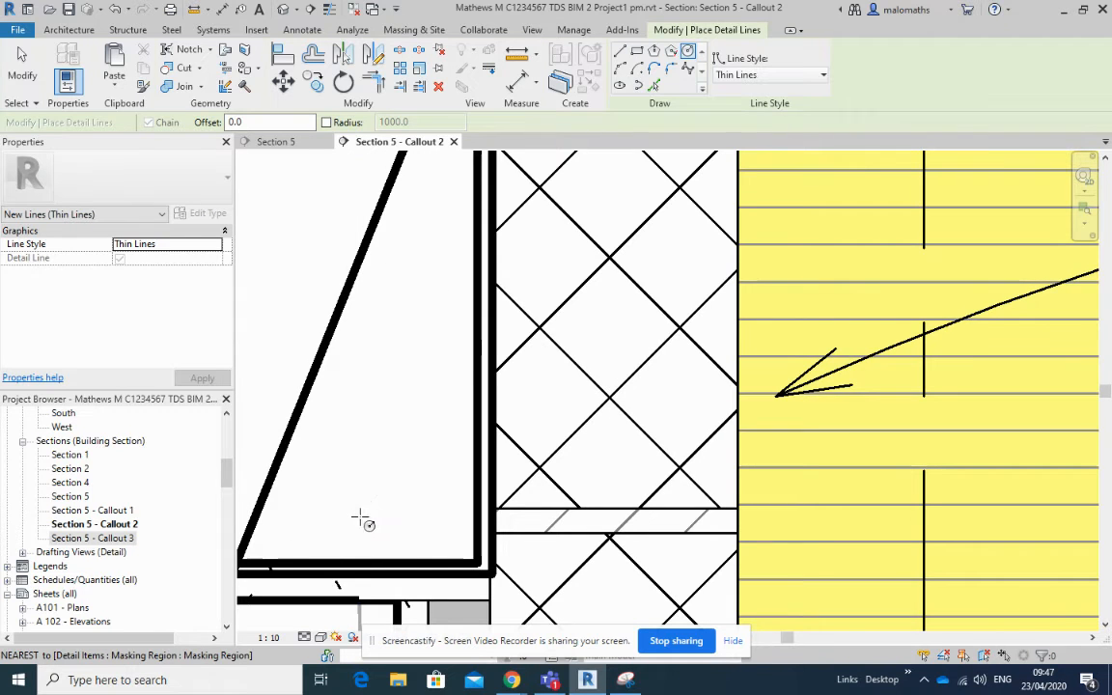
{"action": "left_click", "coordinate": [368, 510]}
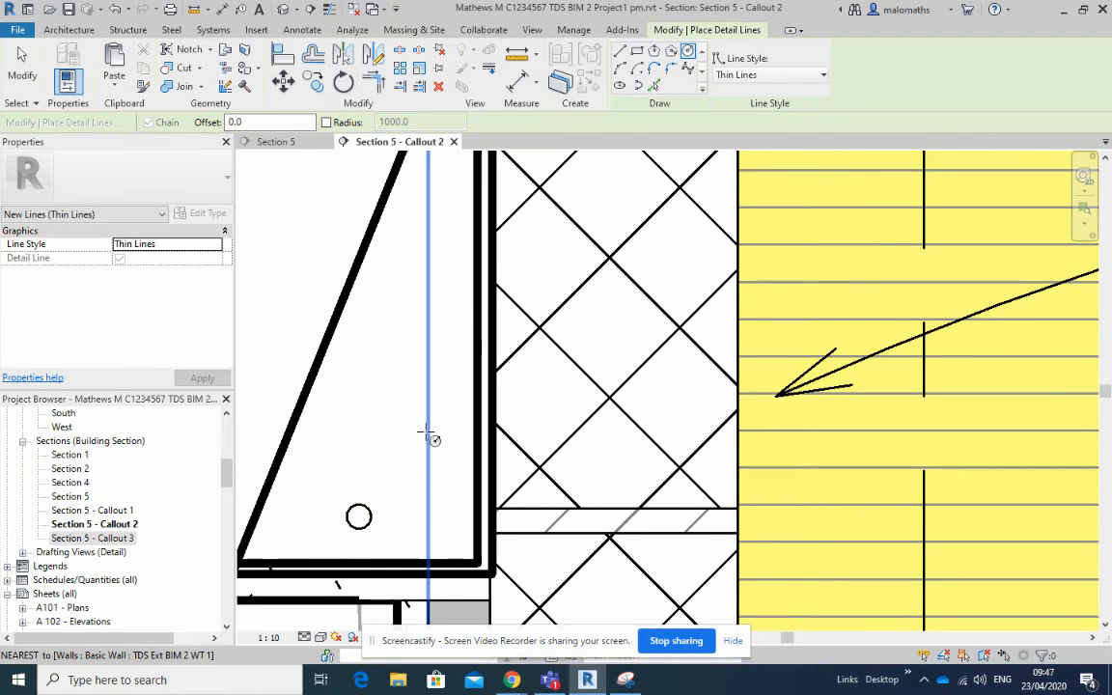
{"action": "key", "text": "Escape"}
{"action": "key", "text": "Escape"}
Move the leader arrowhead of the STEEL JOIST HANGER note from the cavity insulation onto the drawn hanger at the joist end.
{"action": "scroll", "coordinate": [427, 437], "scroll_direction": "down", "scroll_amount": 5}
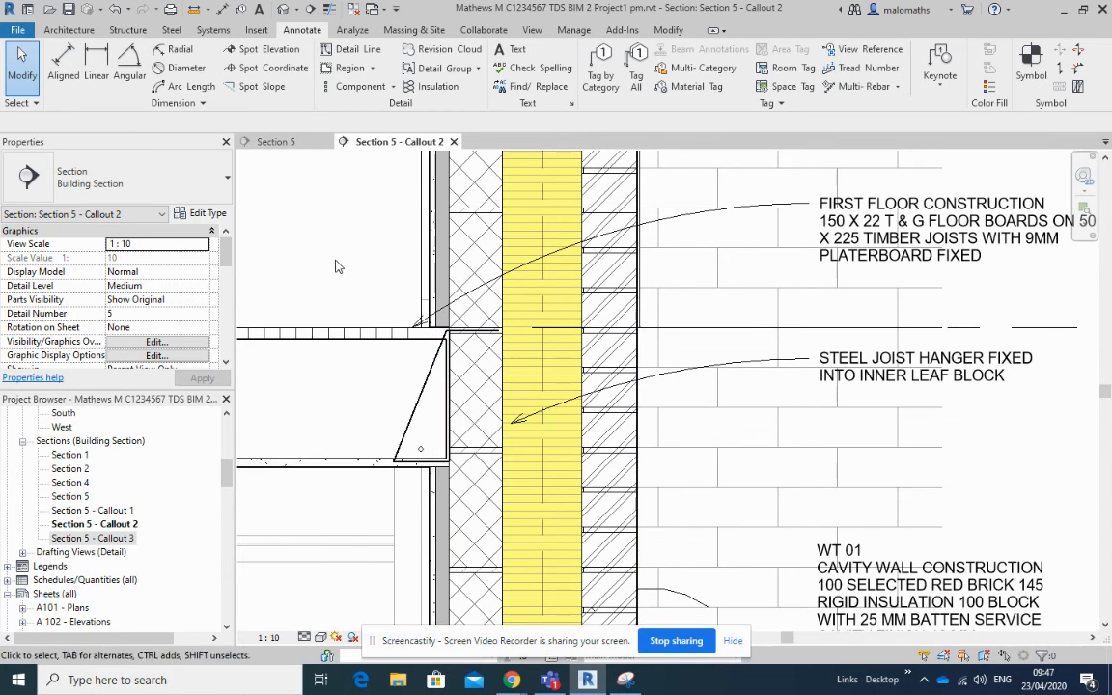
{"action": "scroll", "coordinate": [337, 262], "scroll_direction": "down", "scroll_amount": 2}
{"action": "middle_click_drag", "start_coordinate": [326, 239], "coordinate": [377, 289]}
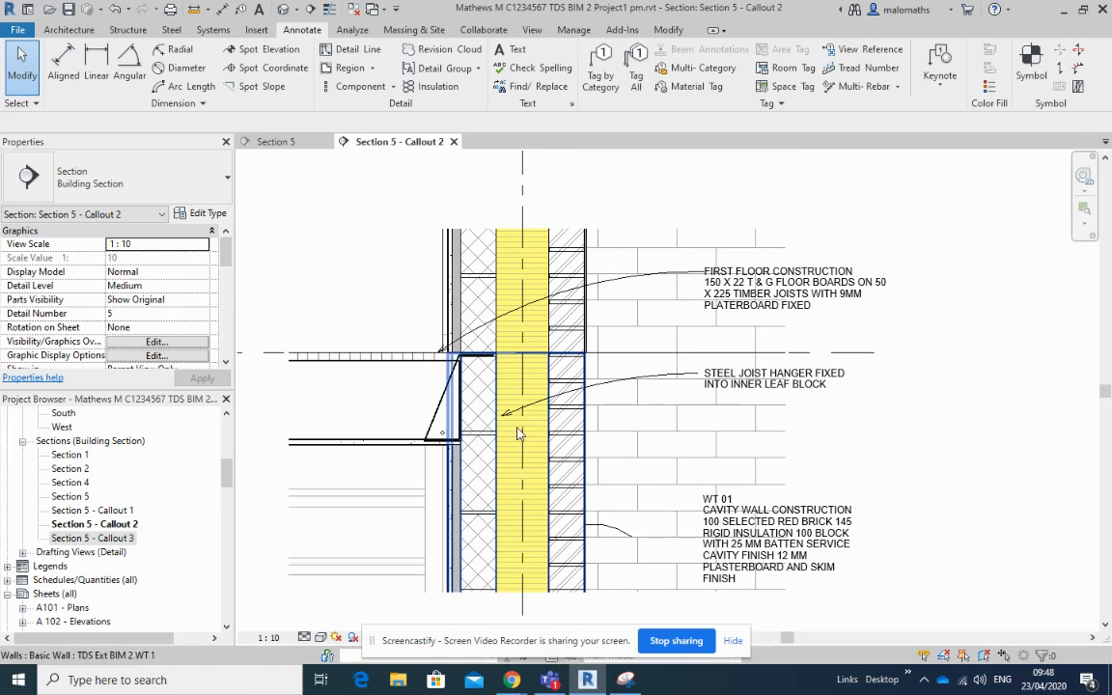
{"action": "left_click", "coordinate": [716, 383]}
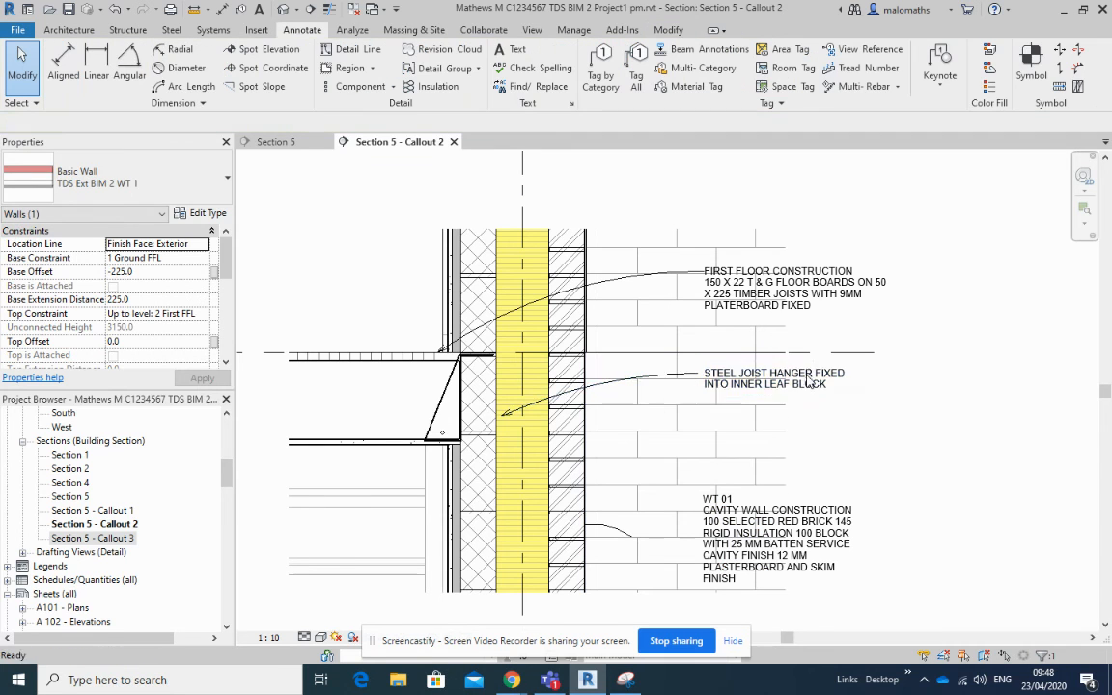
{"action": "left_click", "coordinate": [807, 382]}
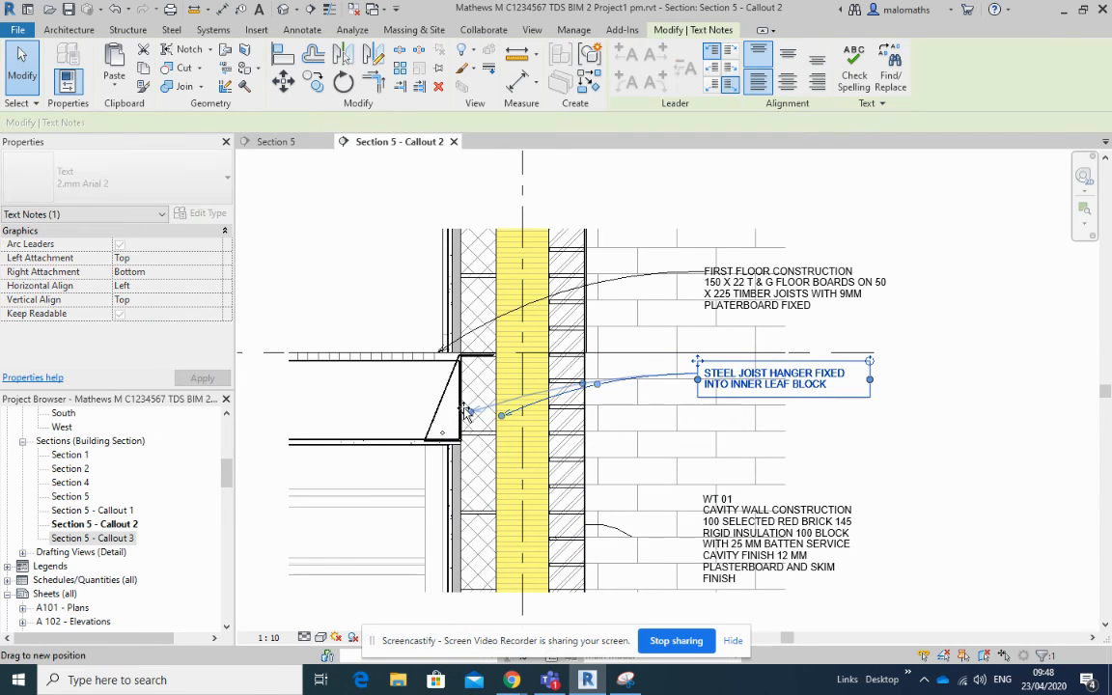
{"action": "left_click_drag", "start_coordinate": [467, 412], "coordinate": [455, 403]}
{"action": "left_click", "coordinate": [338, 274]}
{"action": "scroll", "coordinate": [337, 292], "scroll_direction": "down", "scroll_amount": 2}
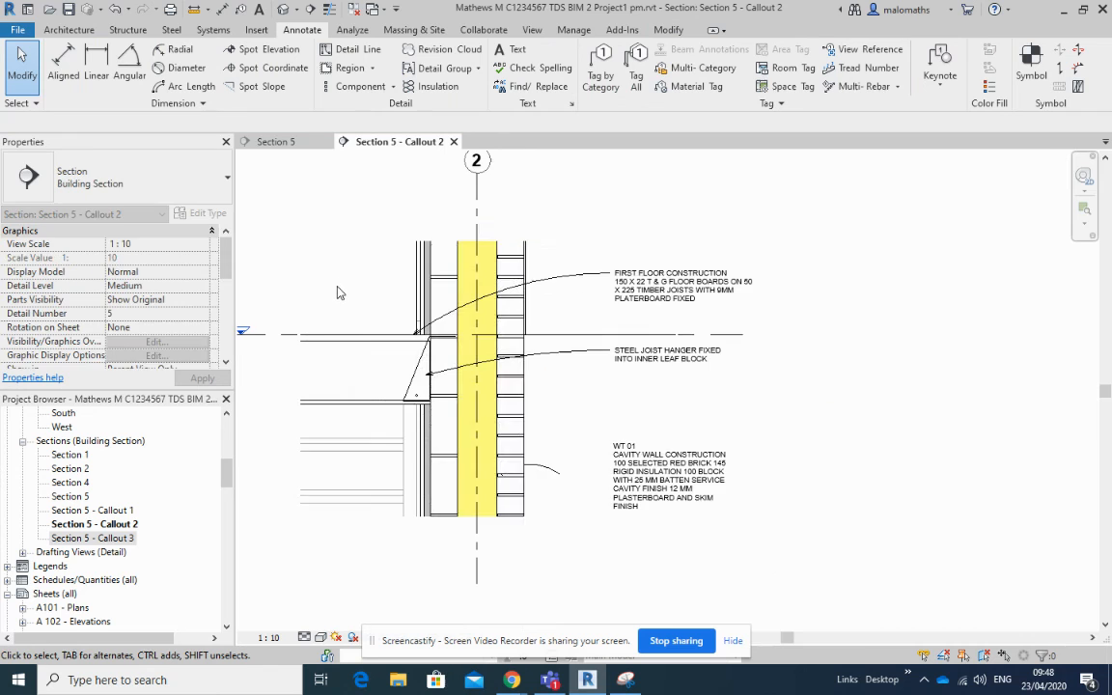
{"action": "middle_click_drag", "start_coordinate": [767, 432], "coordinate": [822, 461]}
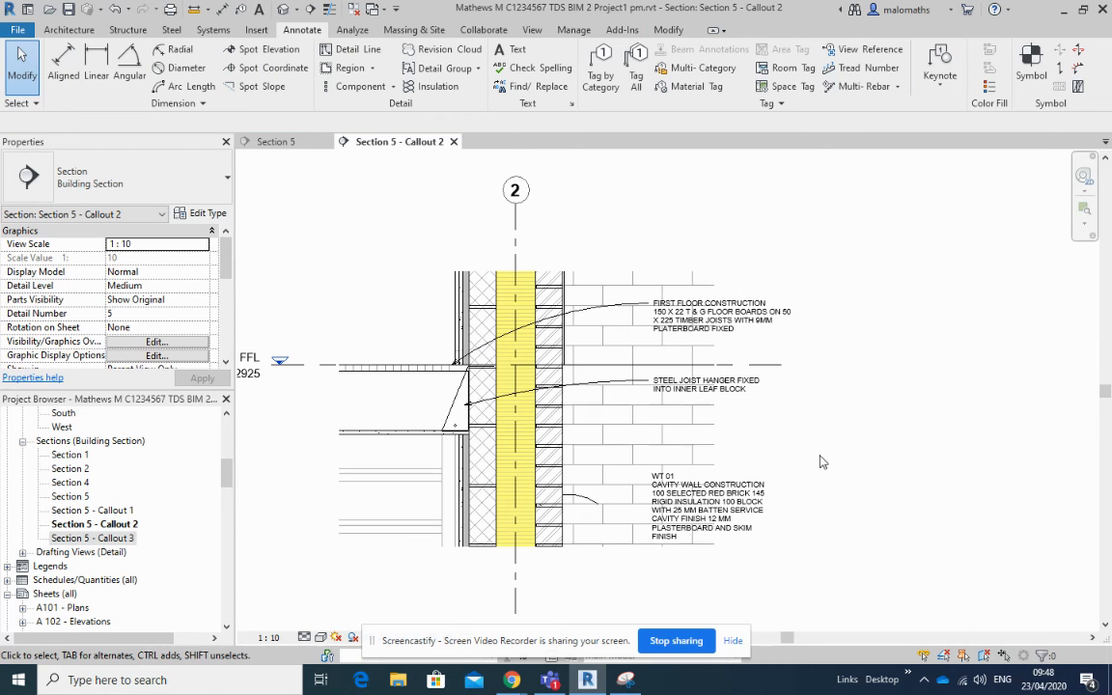